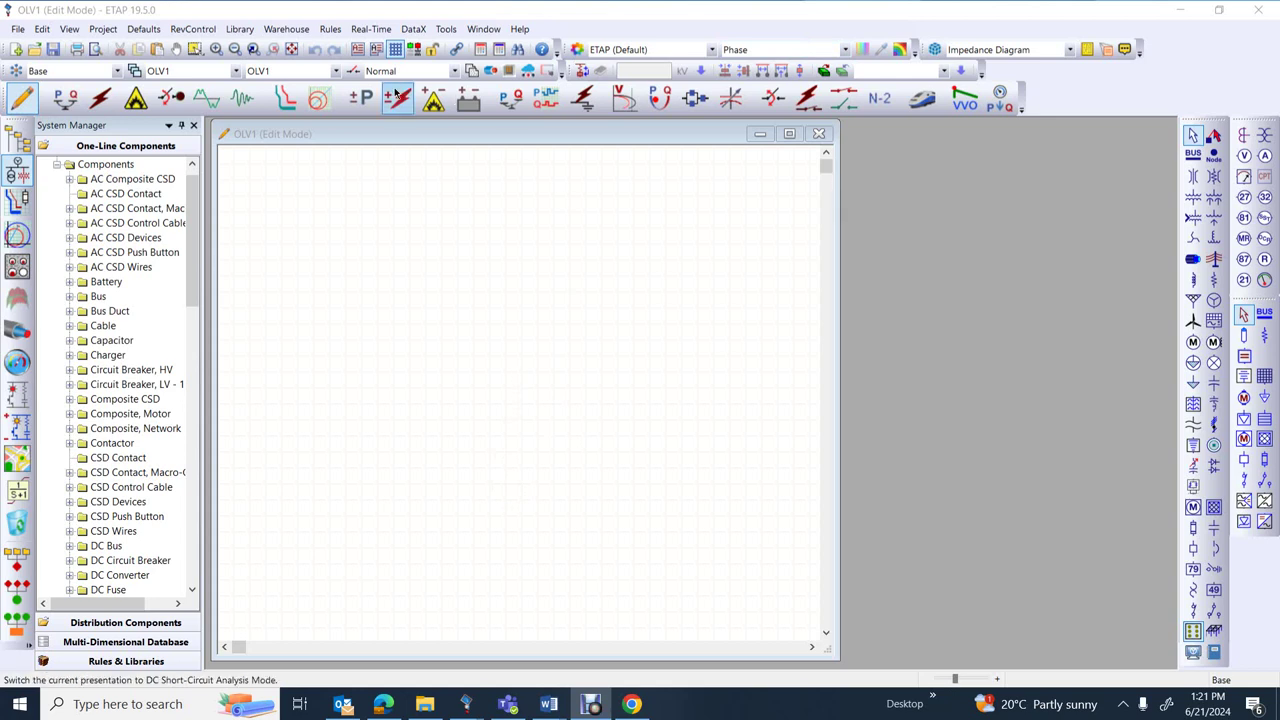
Place low-voltage circuit breaker CB2 on the OLV1 diagram and open its editor.
click(293, 95)
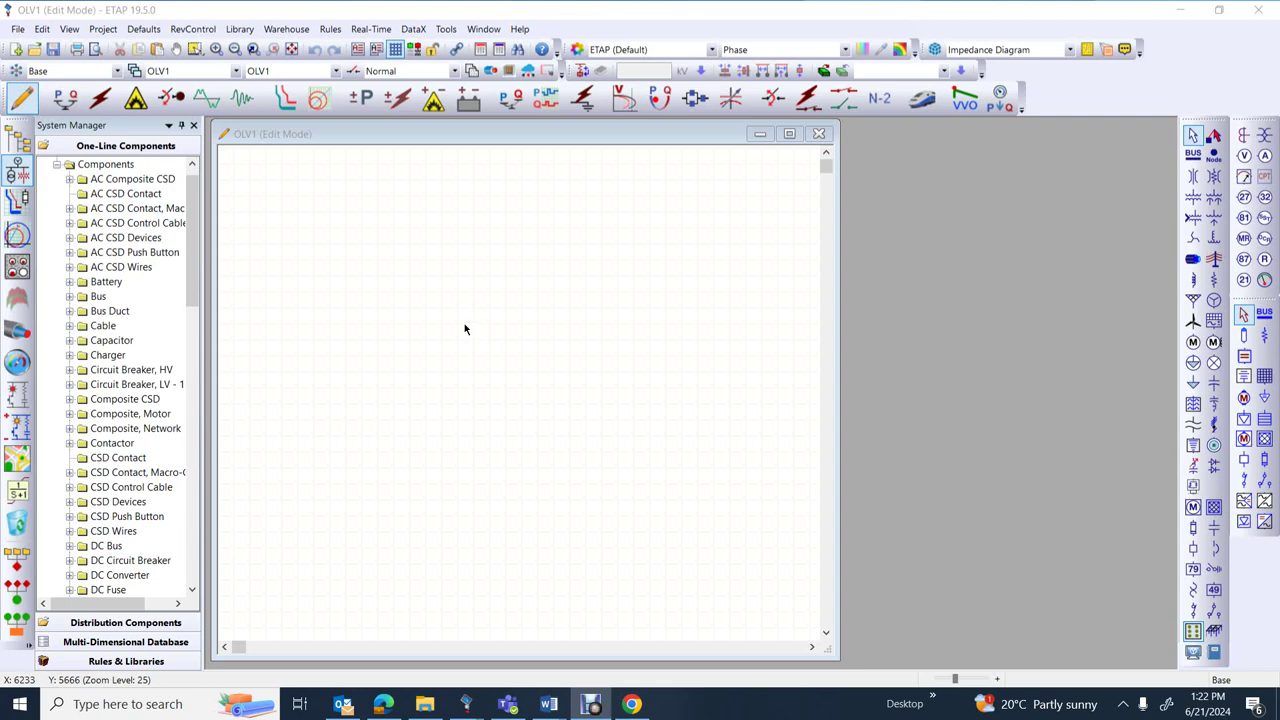
click(1213, 550)
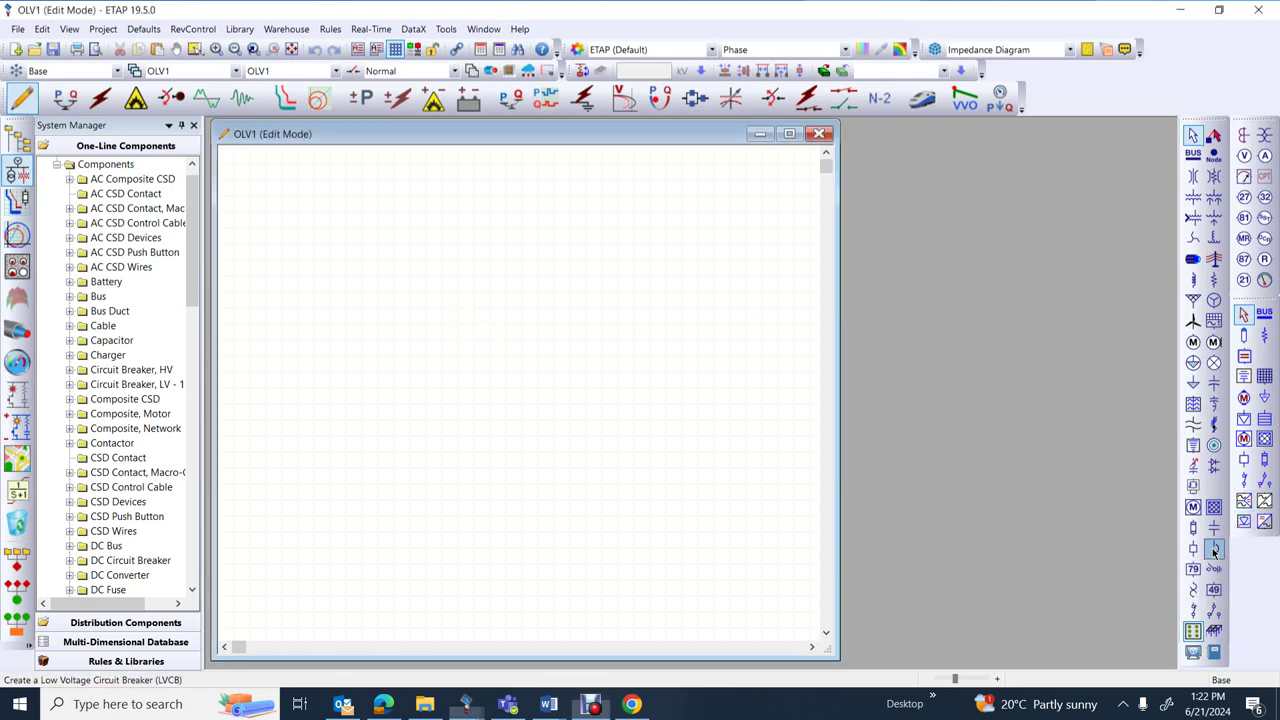
click(467, 368)
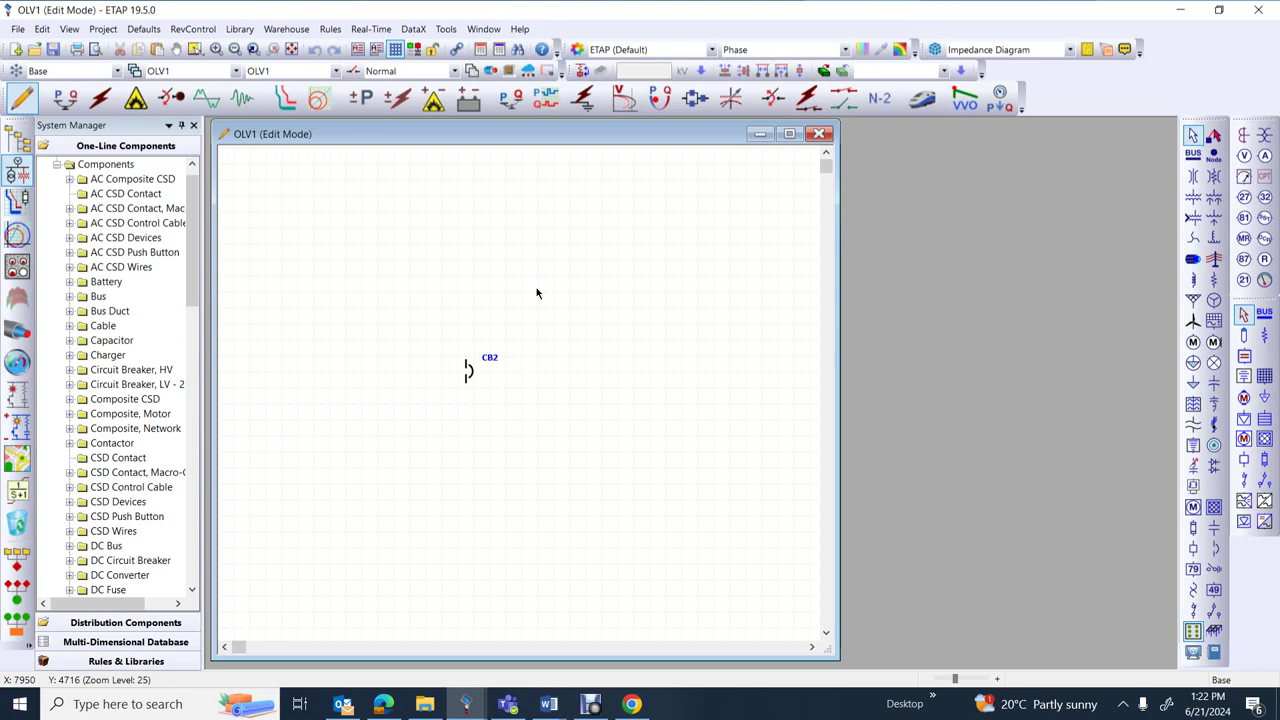
click(468, 370)
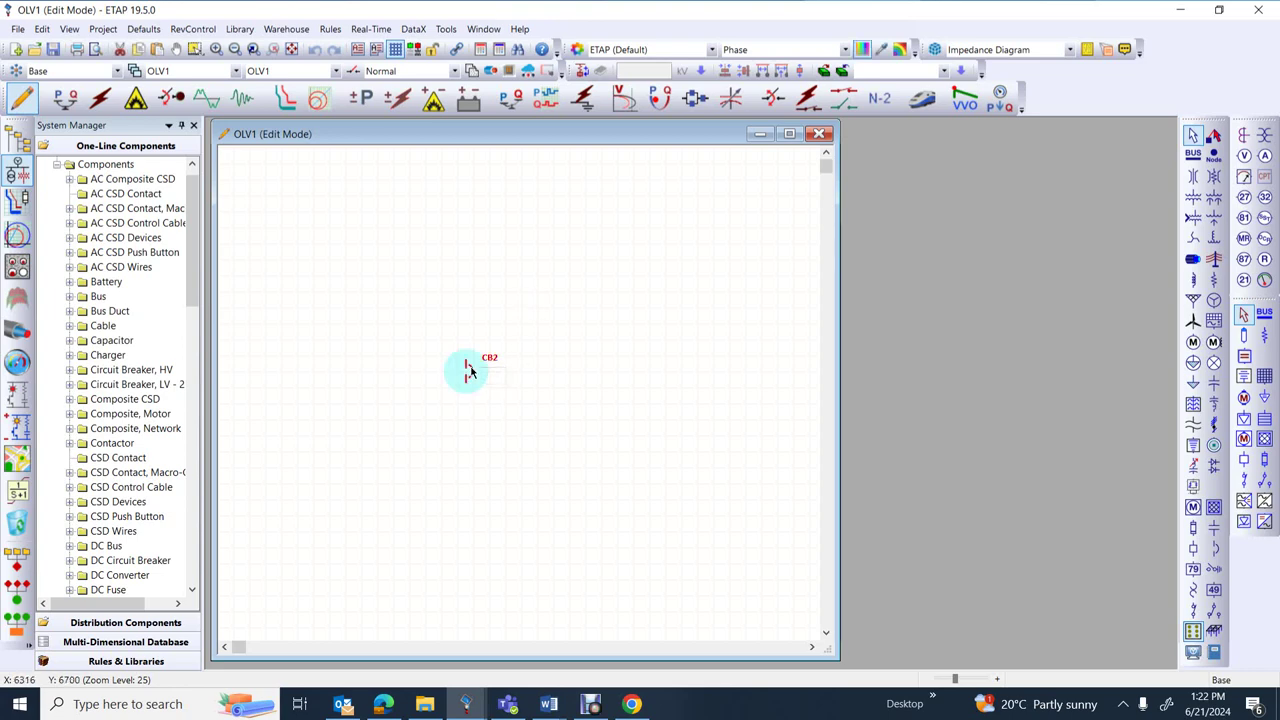
double_click(470, 370)
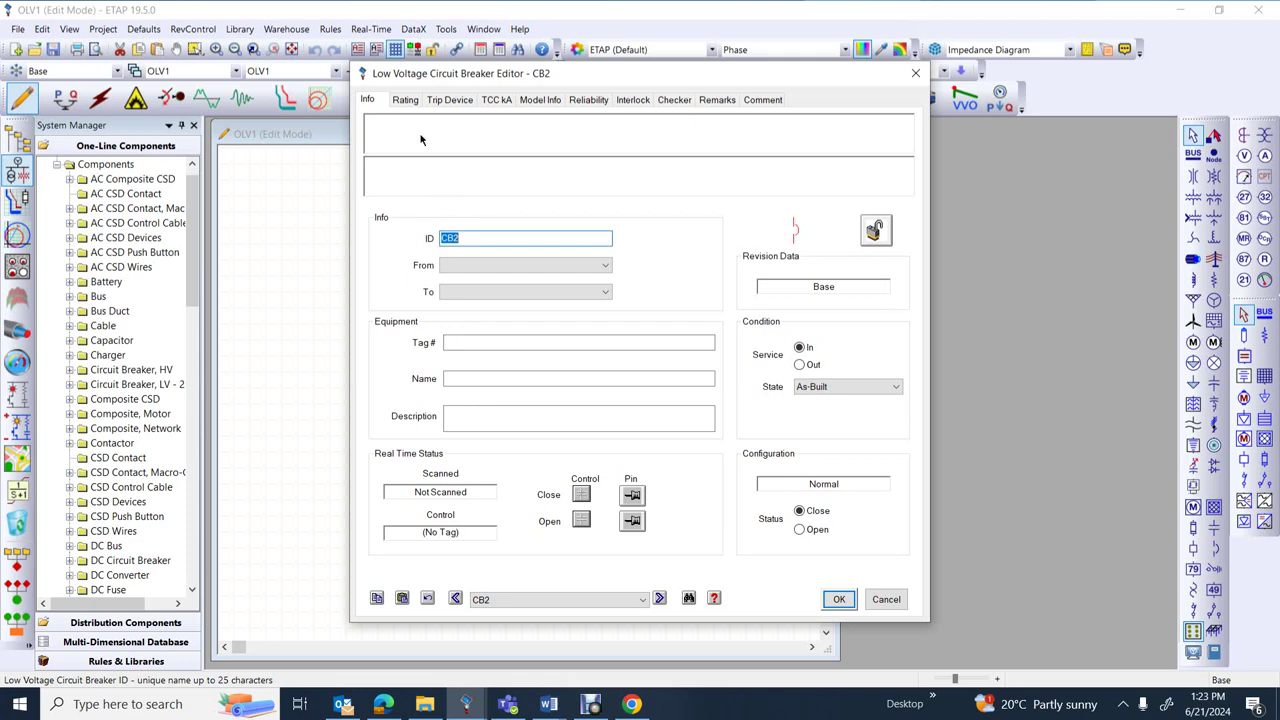
On CB2's Rating page, keep the Molded Case type and open the breaker Library Quick Pick.
click(401, 103)
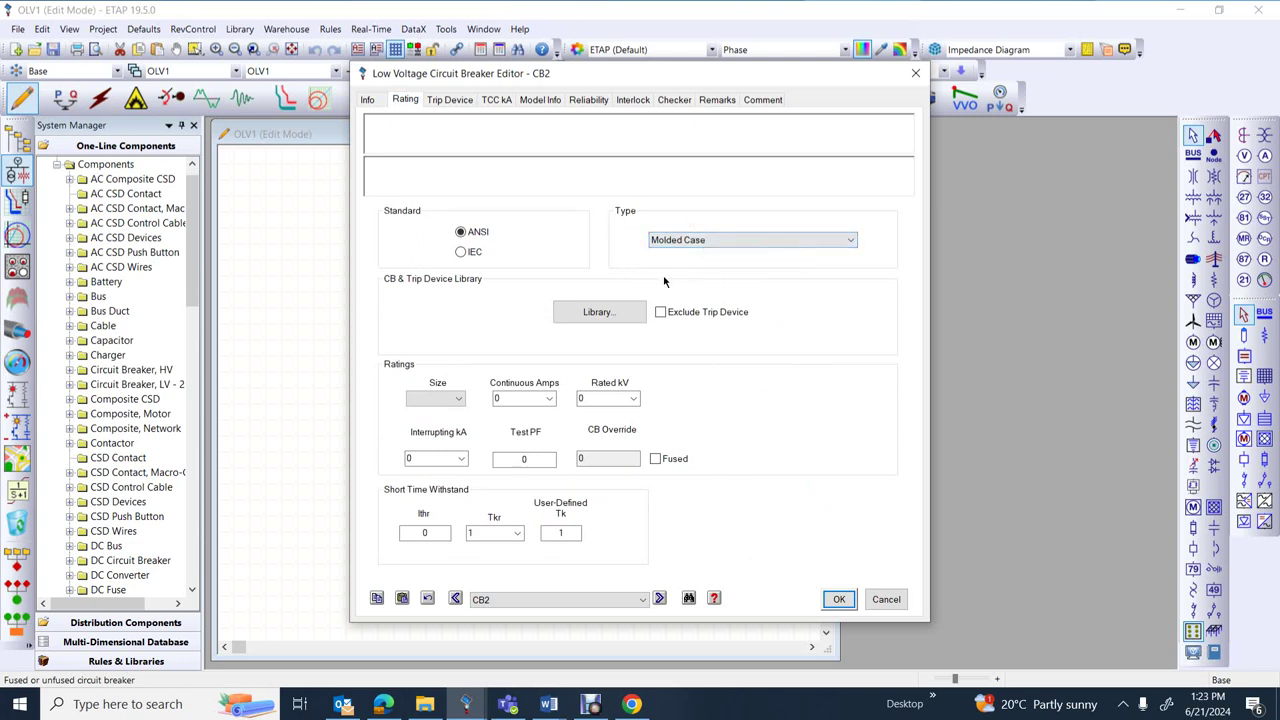
click(598, 312)
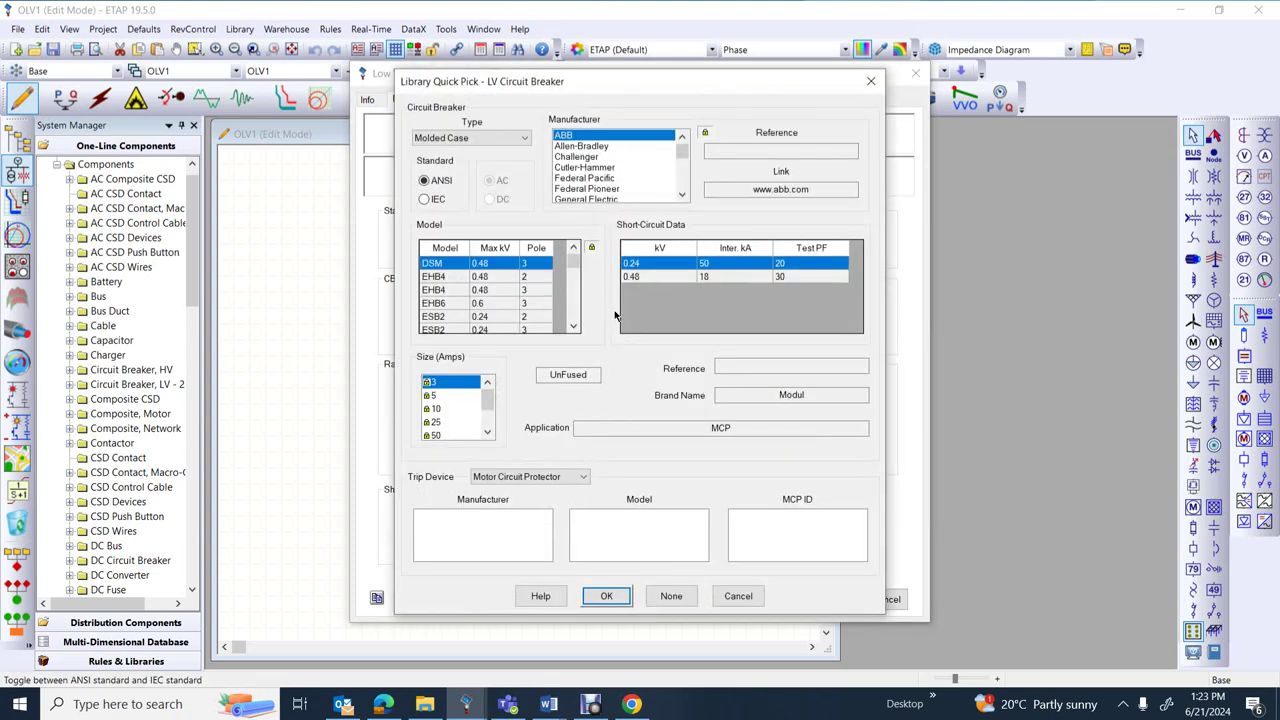
click(524, 139)
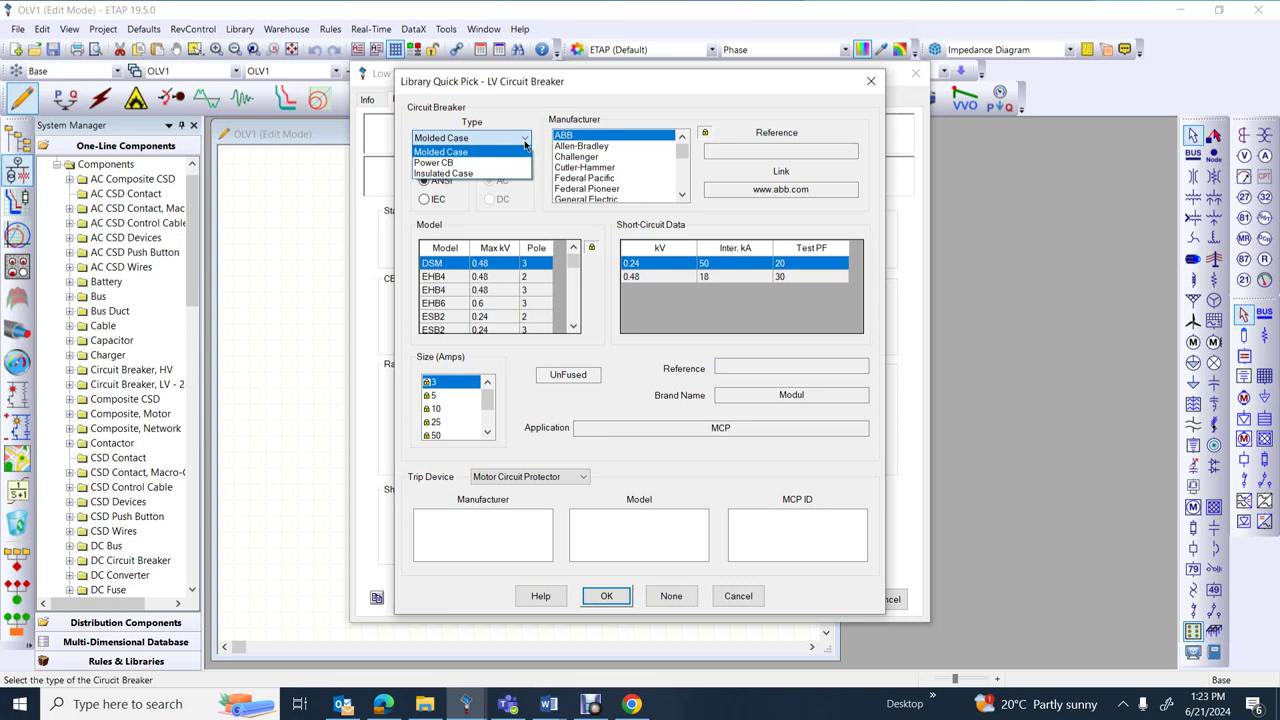
click(870, 82)
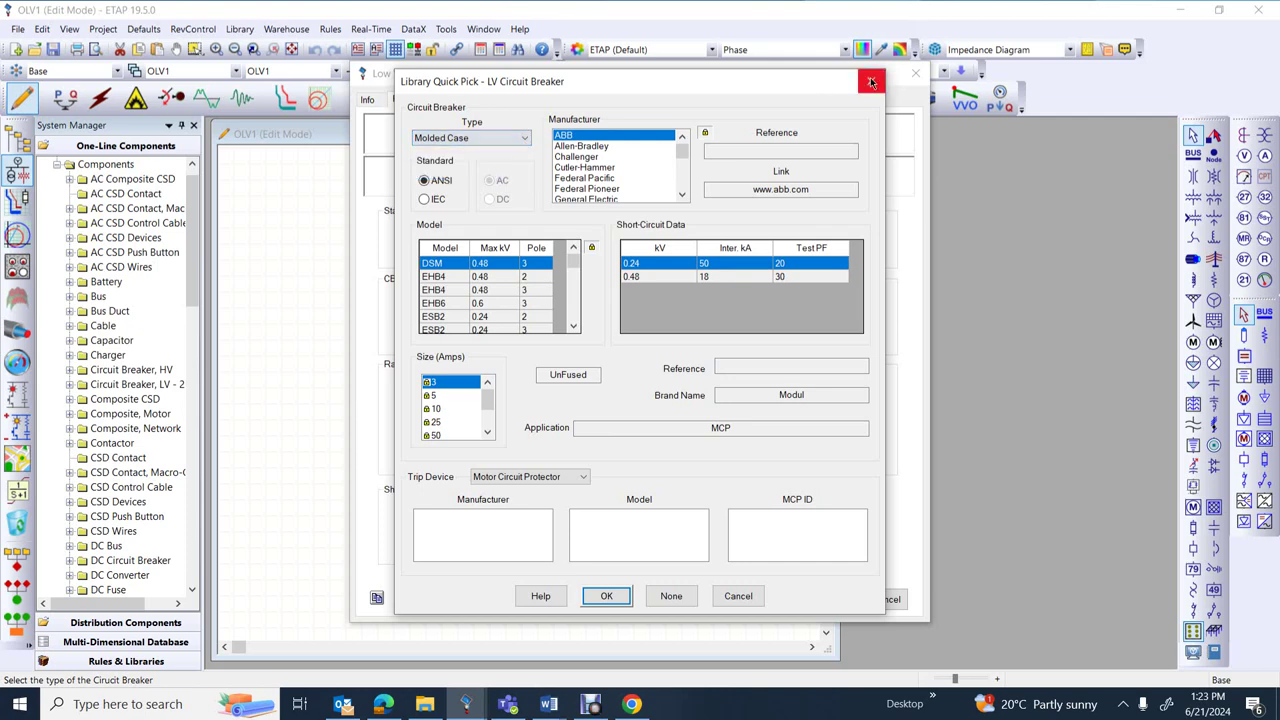
click(870, 82)
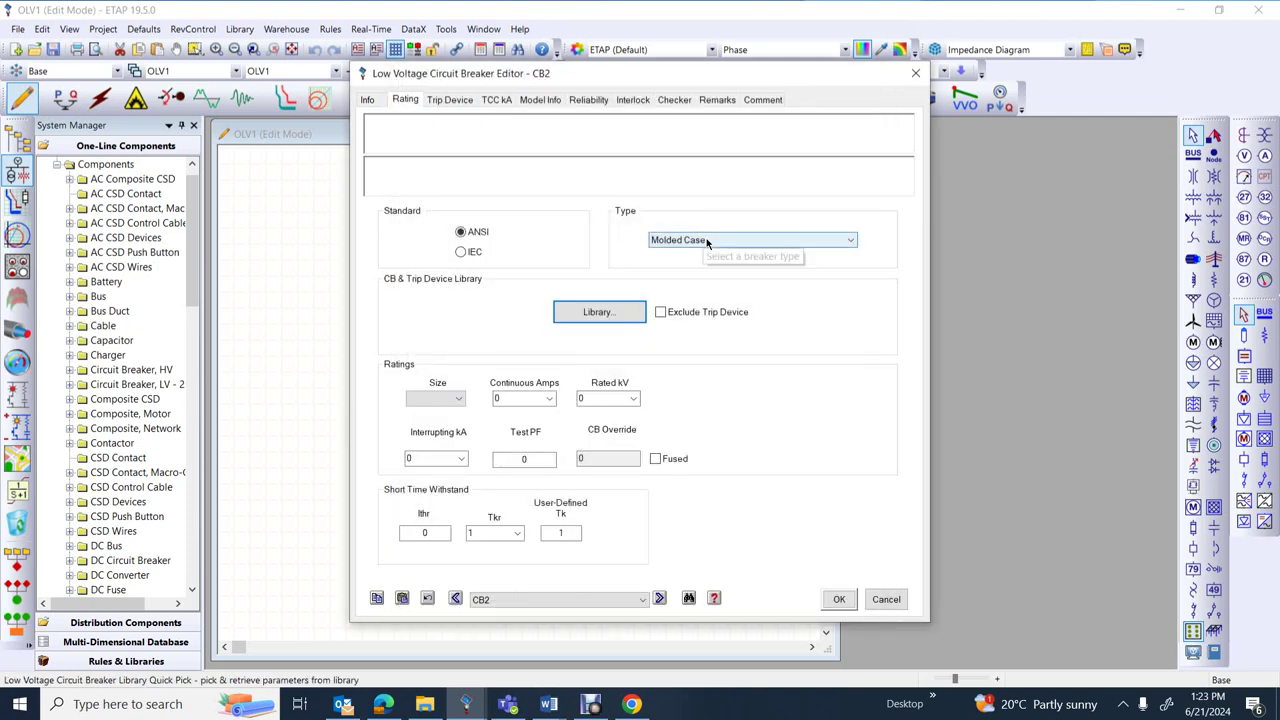
click(855, 243)
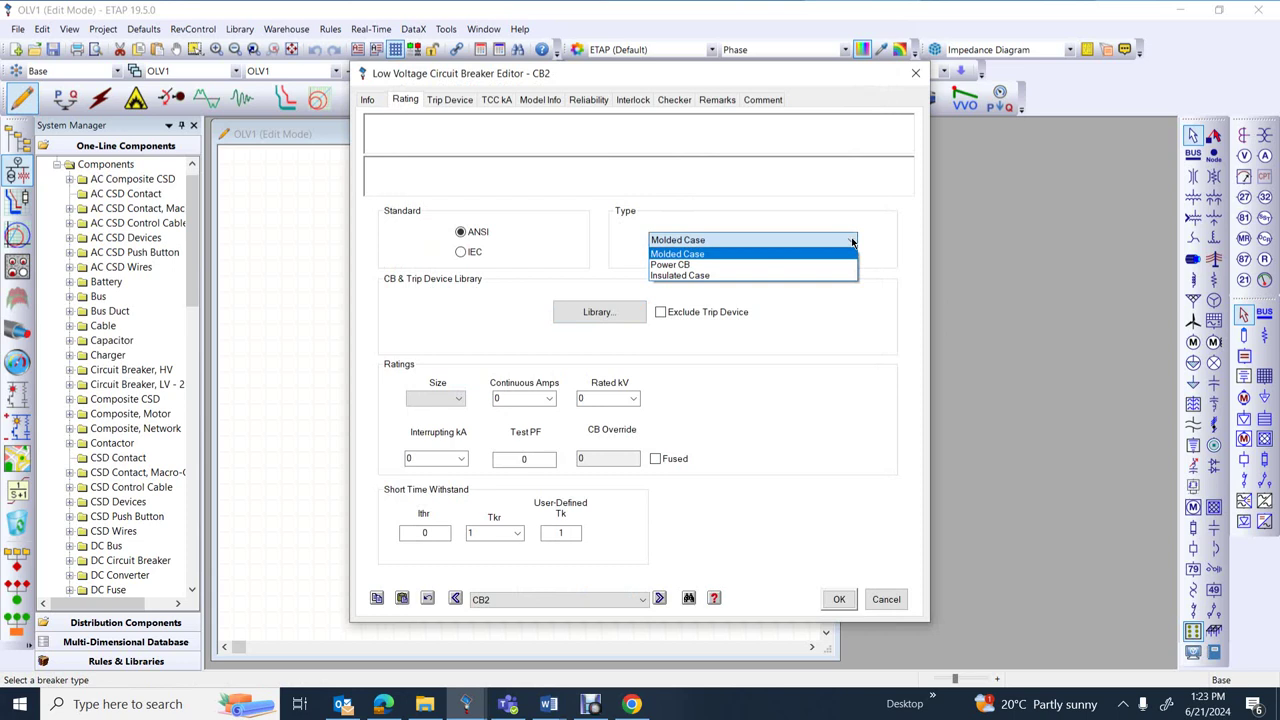
click(602, 311)
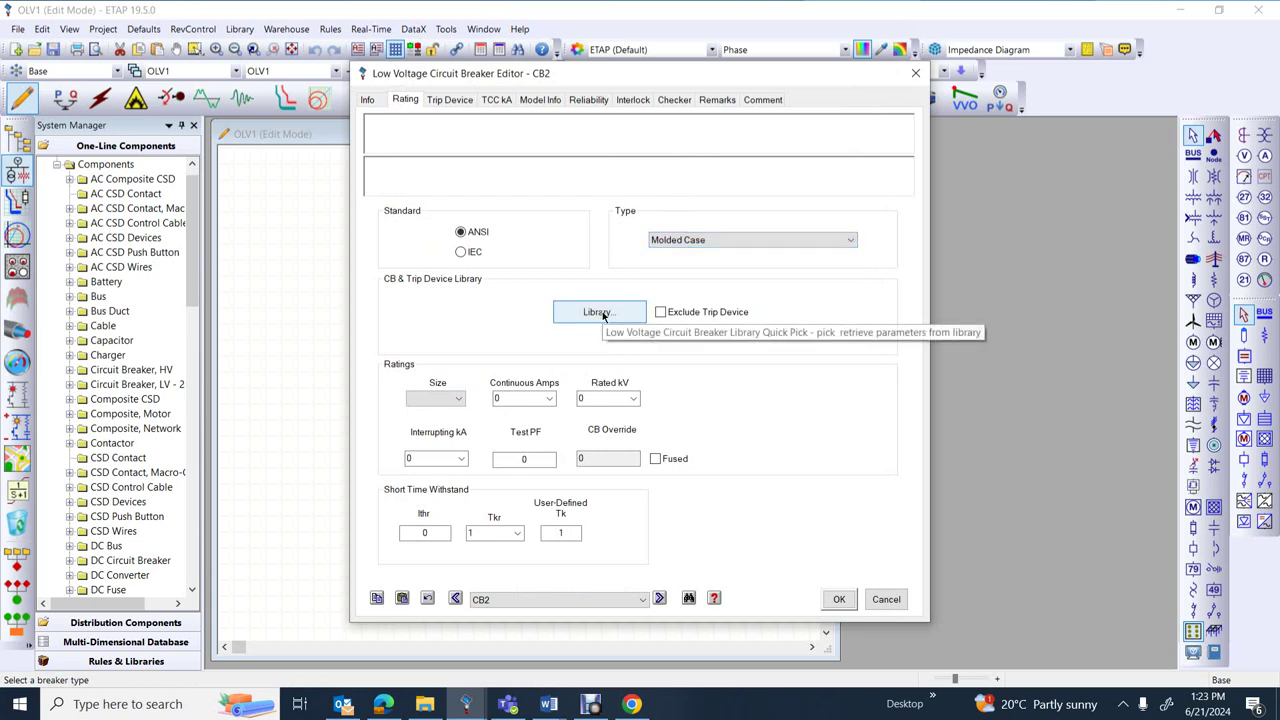
click(602, 318)
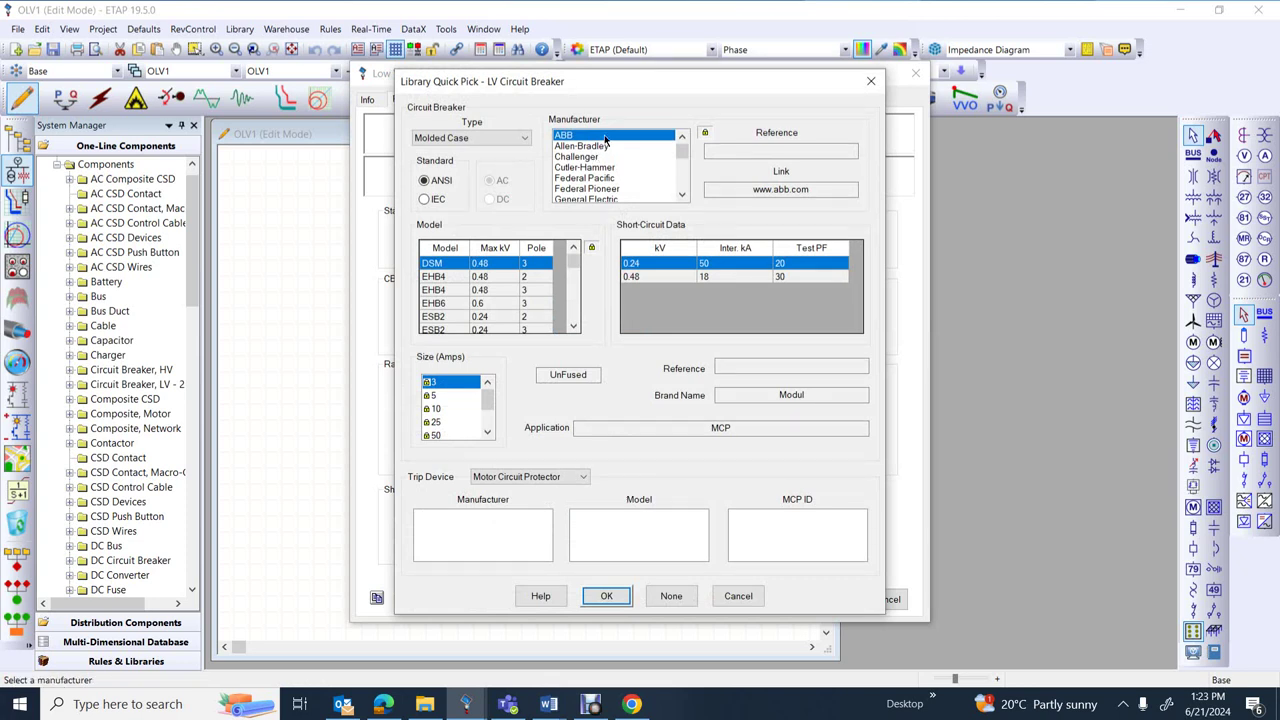
Choose manufacturer General Electric and the TED 0.48 kV 3-pole model.
click(607, 196)
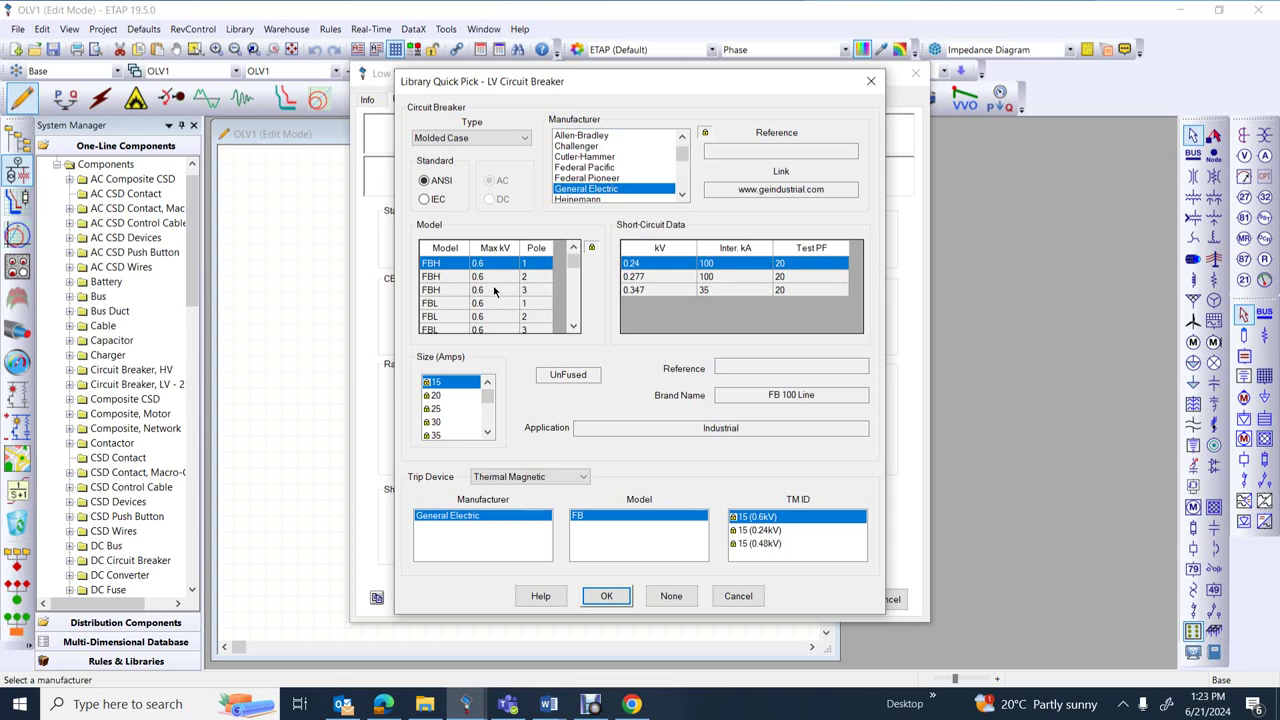
key(t)
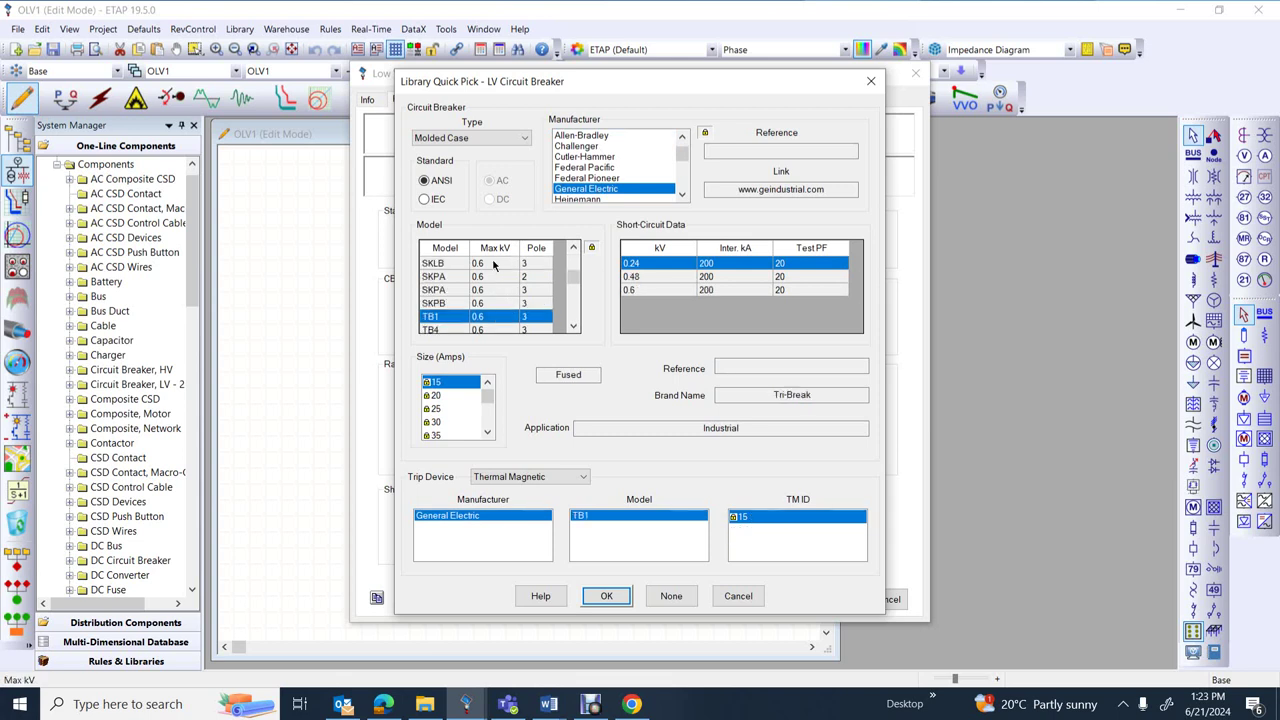
click(575, 326)
click(575, 326)
click(575, 326)
click(575, 326)
click(575, 326)
click(575, 326)
click(575, 326)
click(575, 326)
click(575, 326)
click(575, 326)
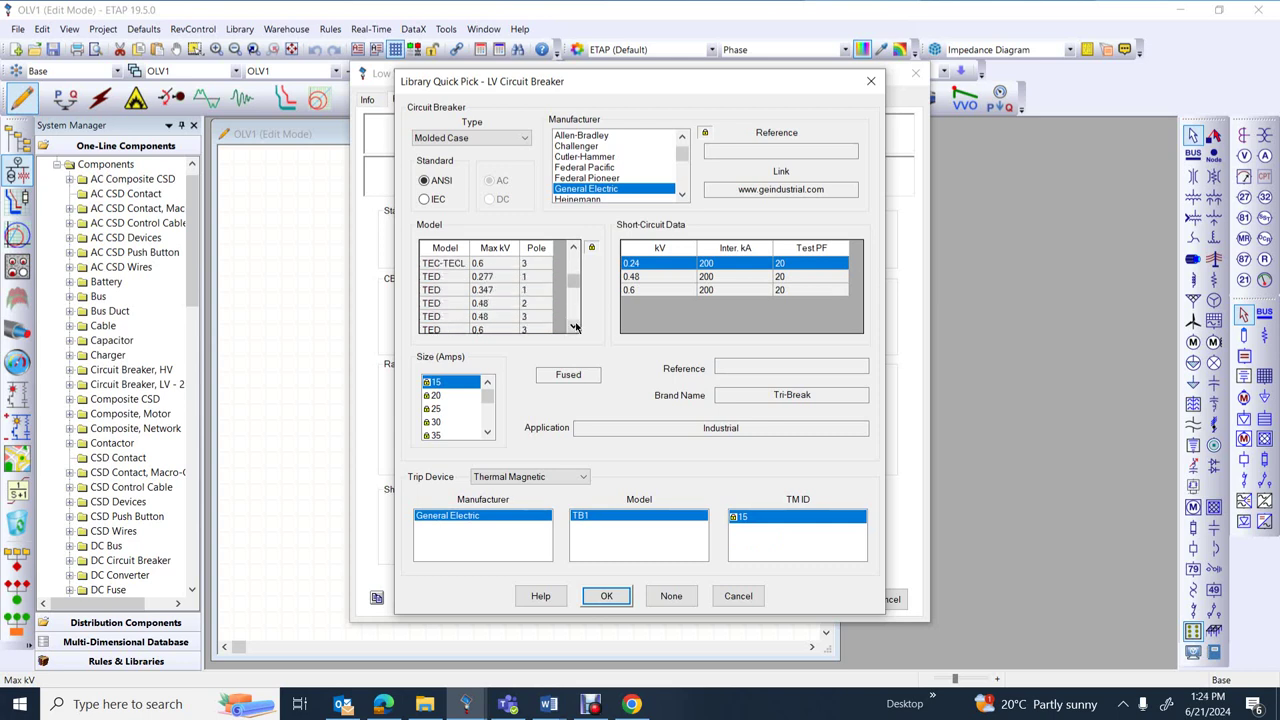
click(498, 316)
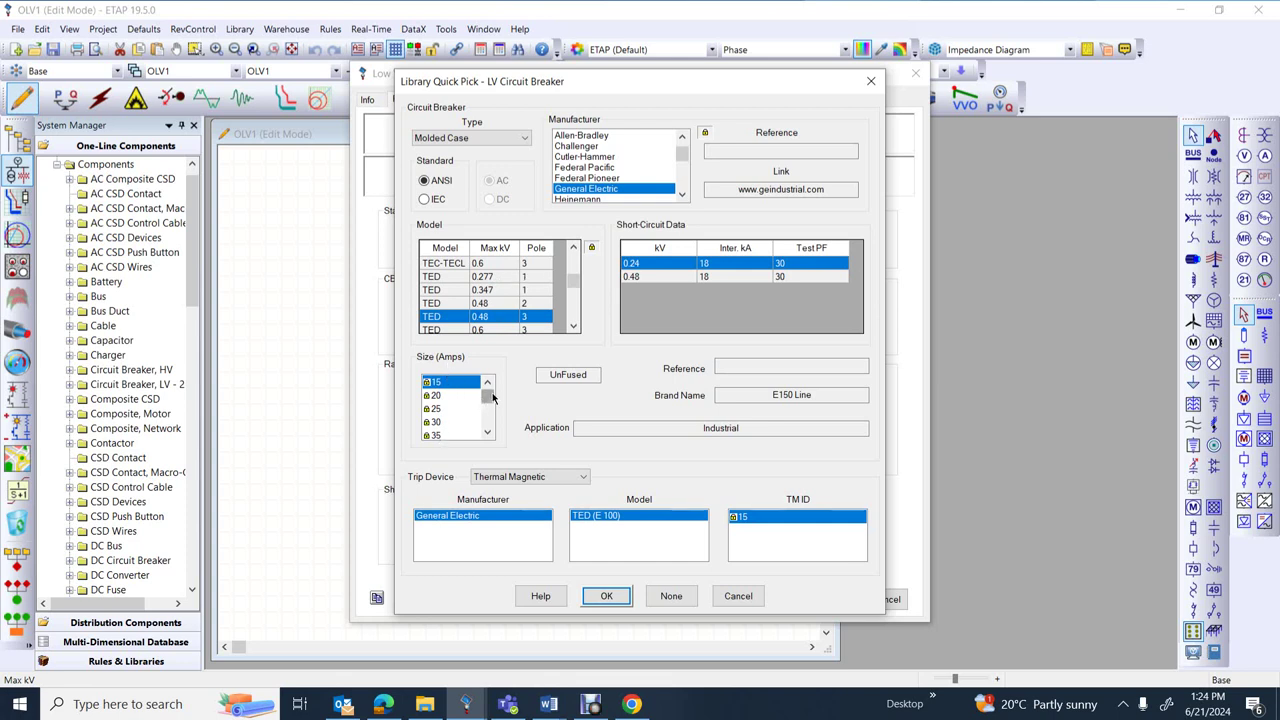
Set size 50 A with the 0.48 kV (18 kA) short-circuit rating and apply it to CB2.
scroll(484, 401, down, 3)
click(440, 383)
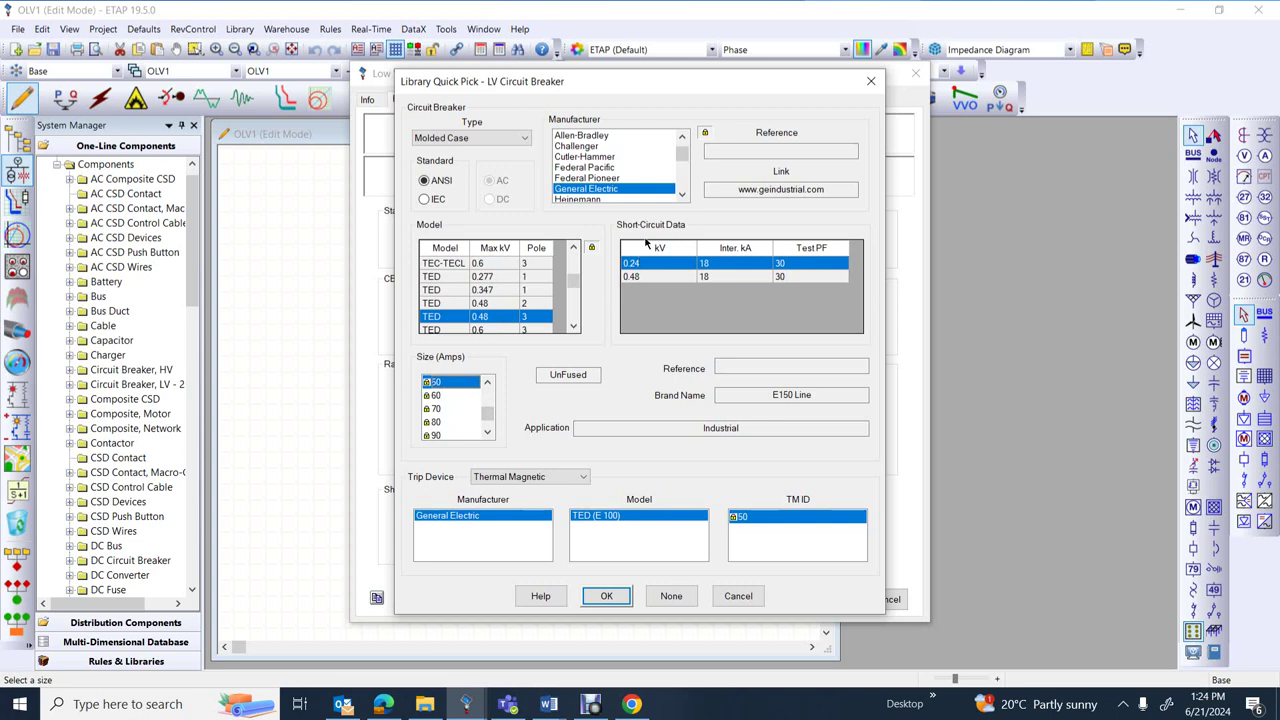
click(654, 279)
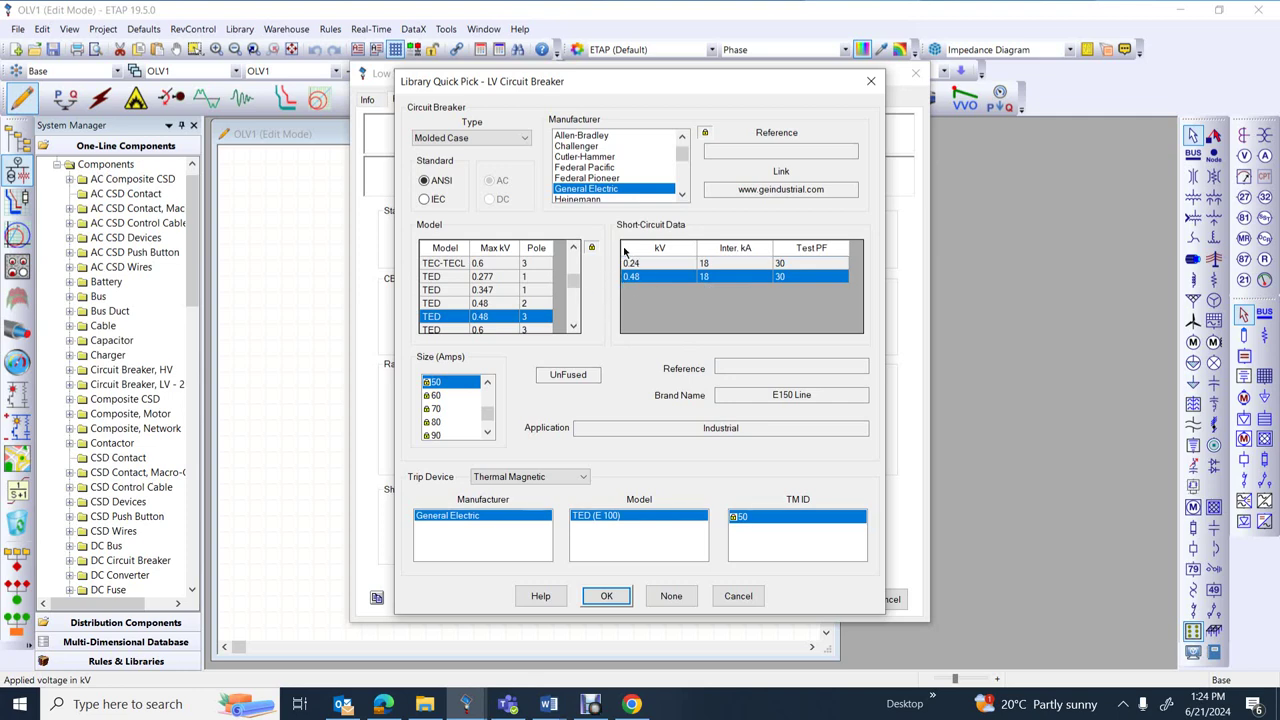
click(603, 598)
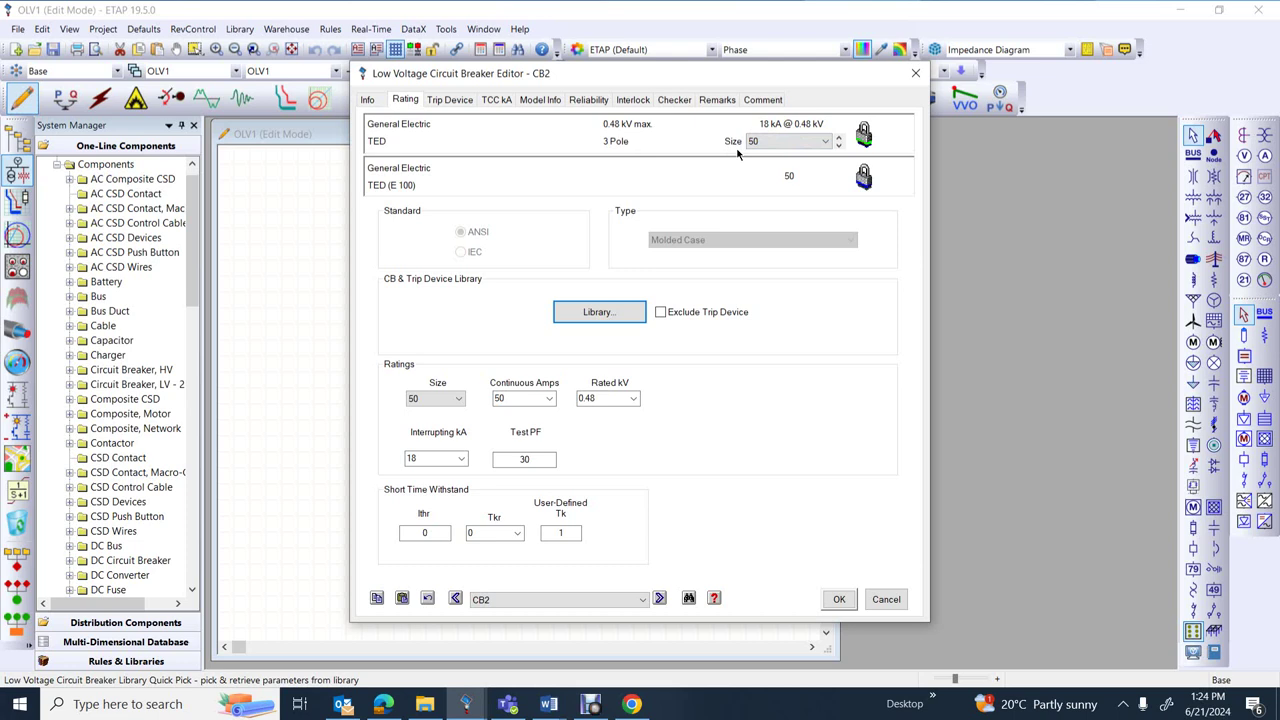
Review CB2's Trip Device settings, then close the editor and deselect the breaker.
click(449, 100)
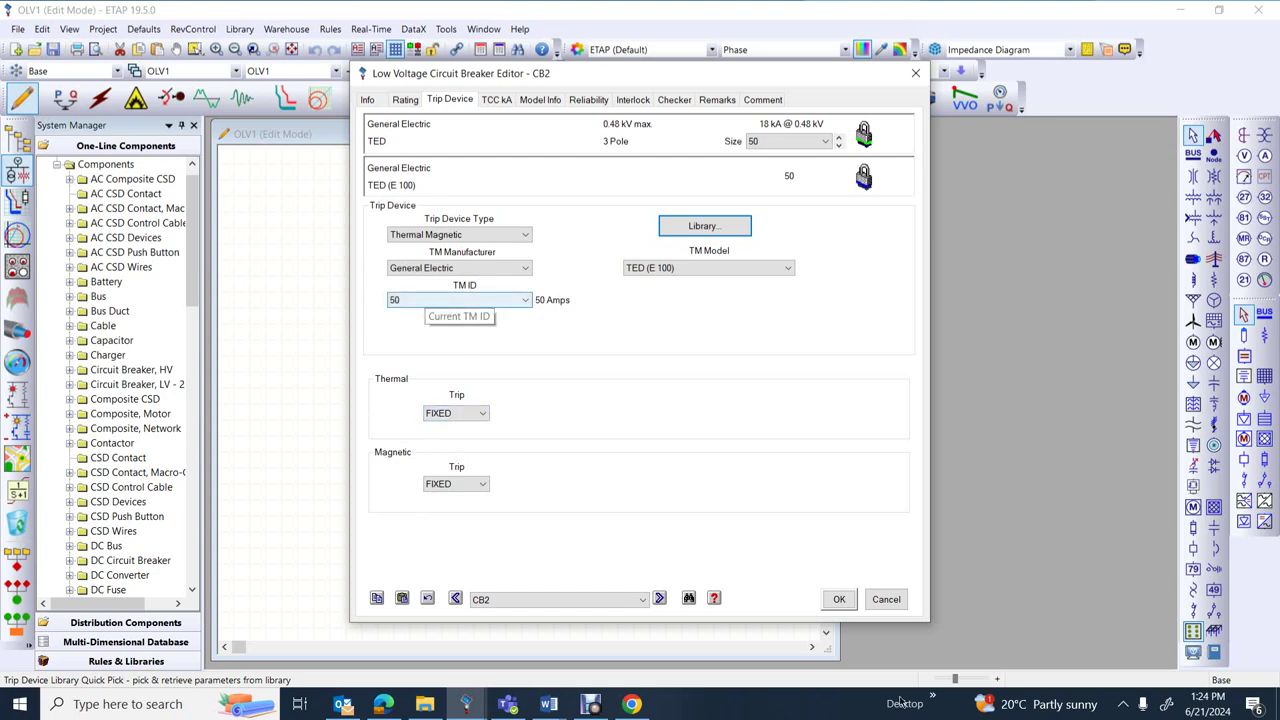
click(843, 599)
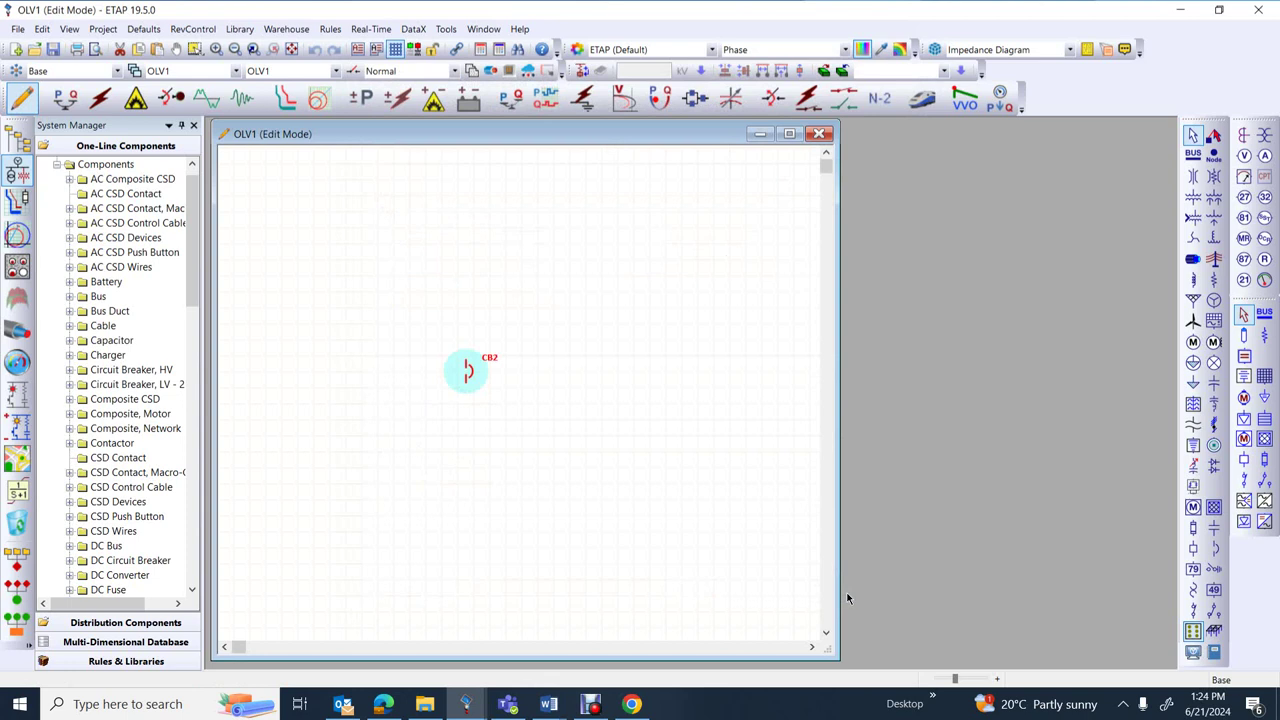
click(540, 543)
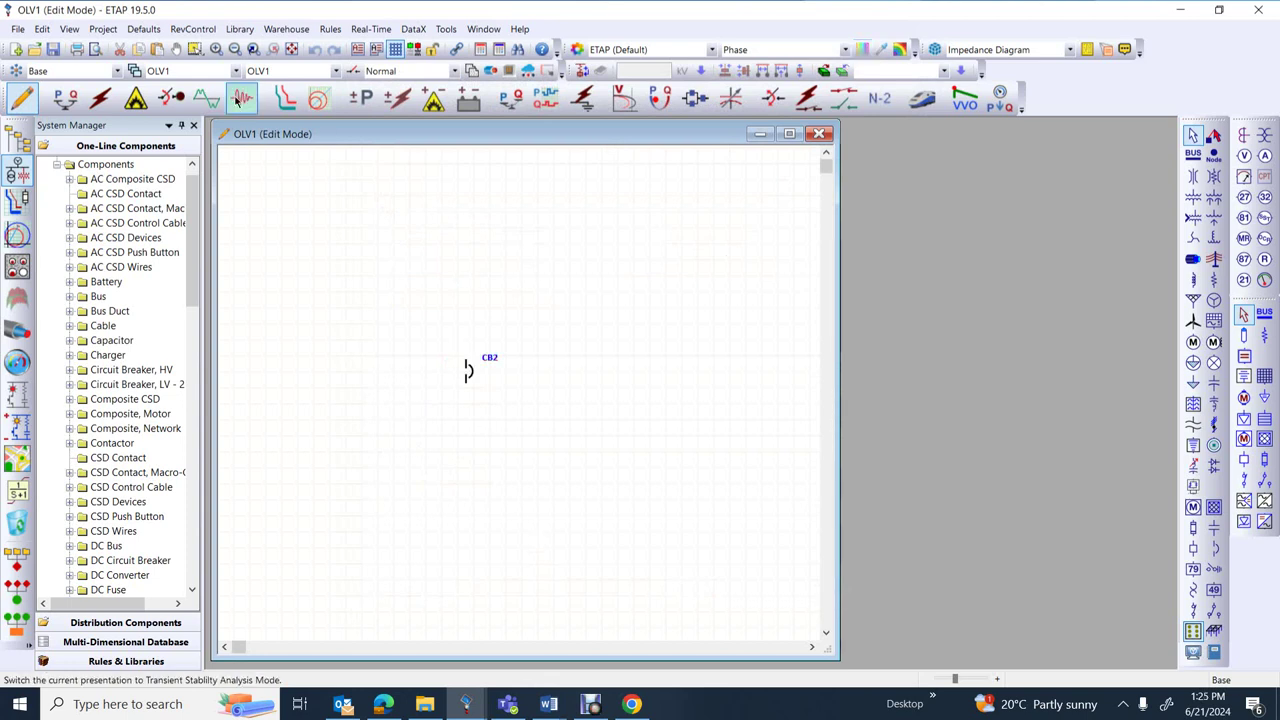
Switch between Edit and Star Protection & Coordination modes and select CB2.
click(274, 106)
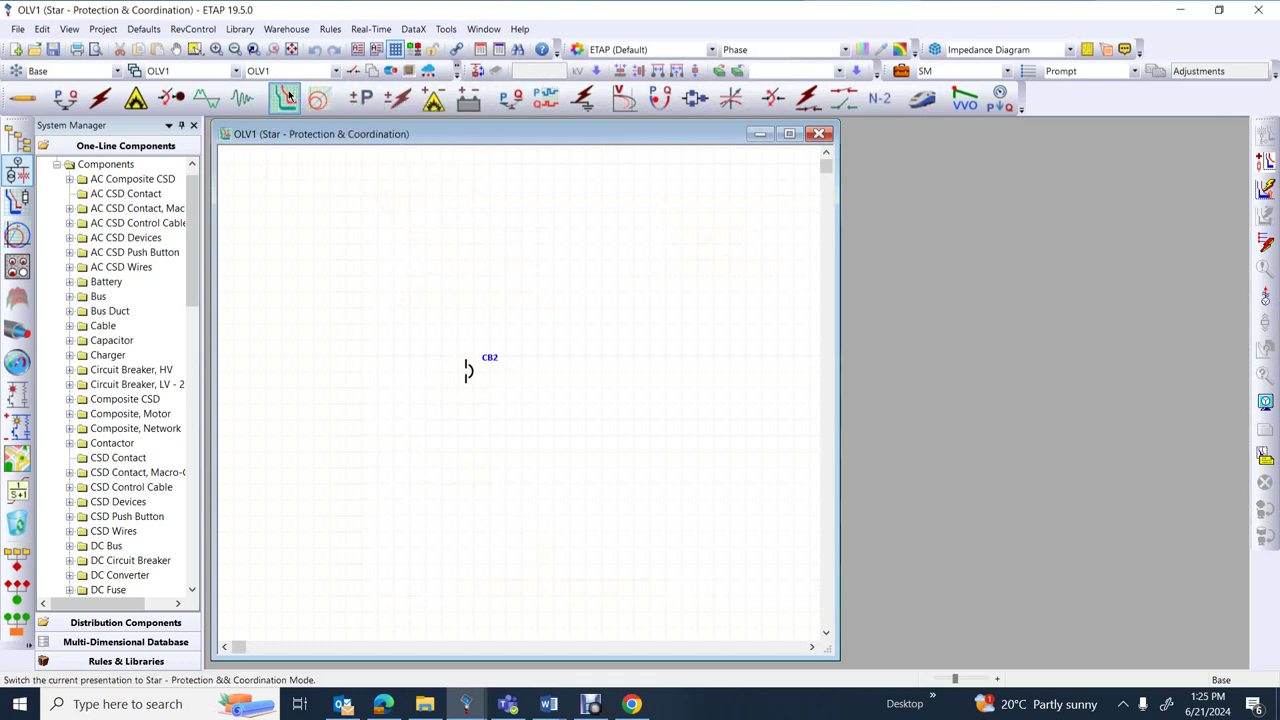
click(22, 97)
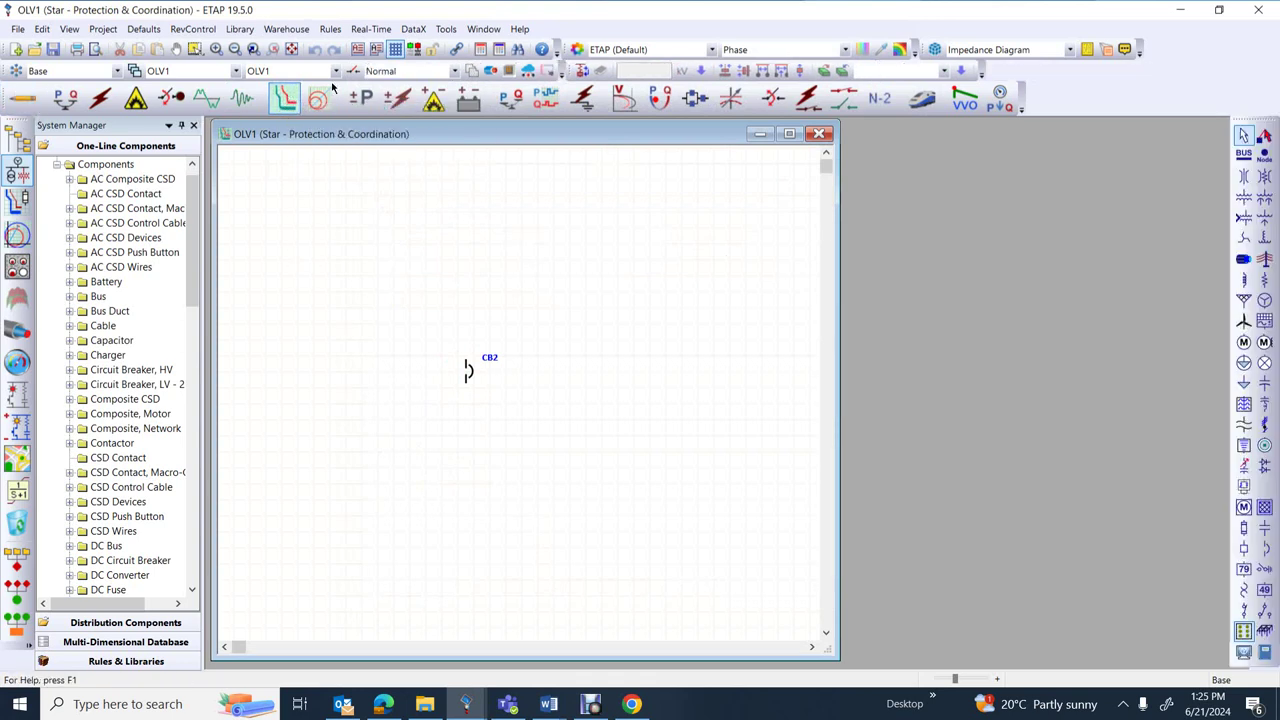
click(287, 95)
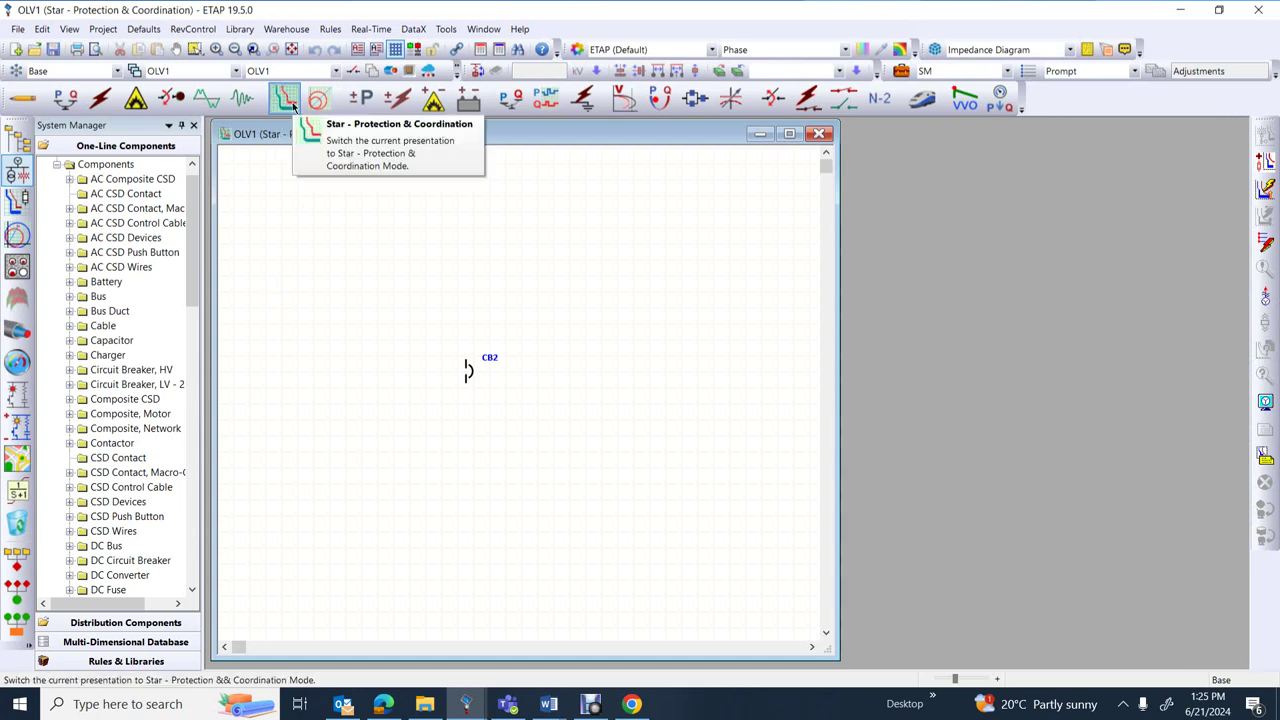
click(466, 371)
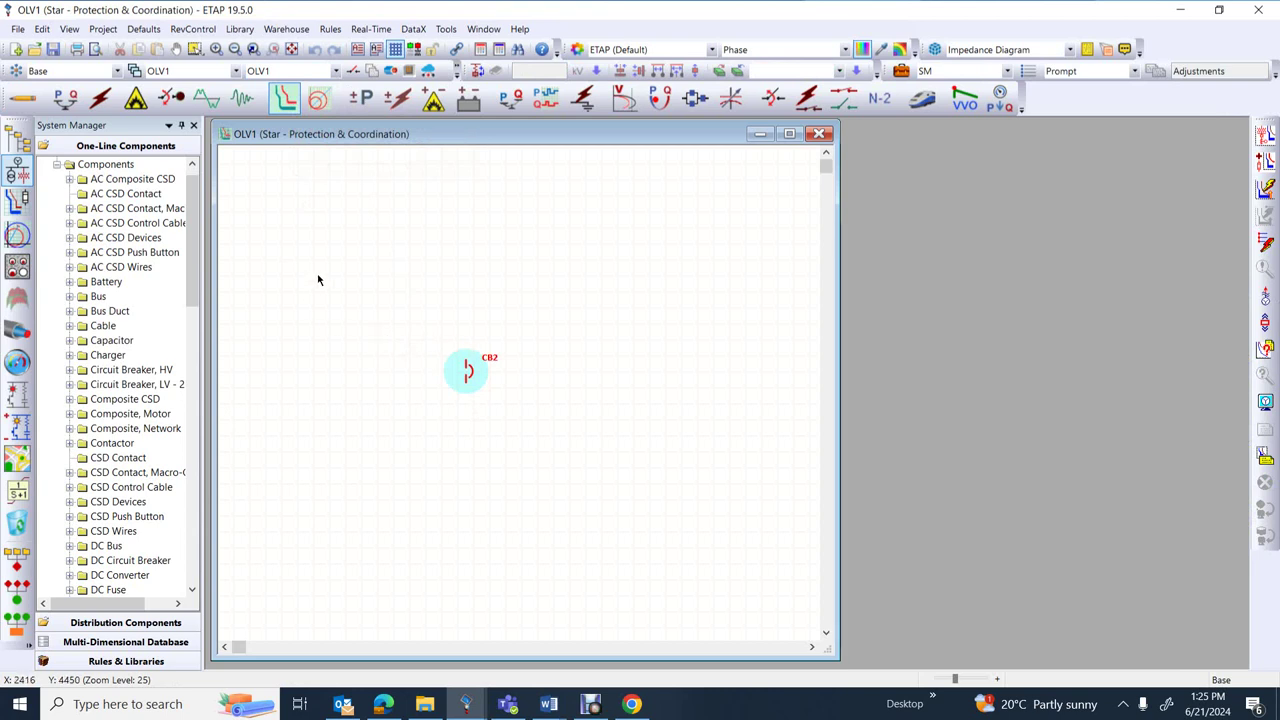
click(22, 97)
click(284, 102)
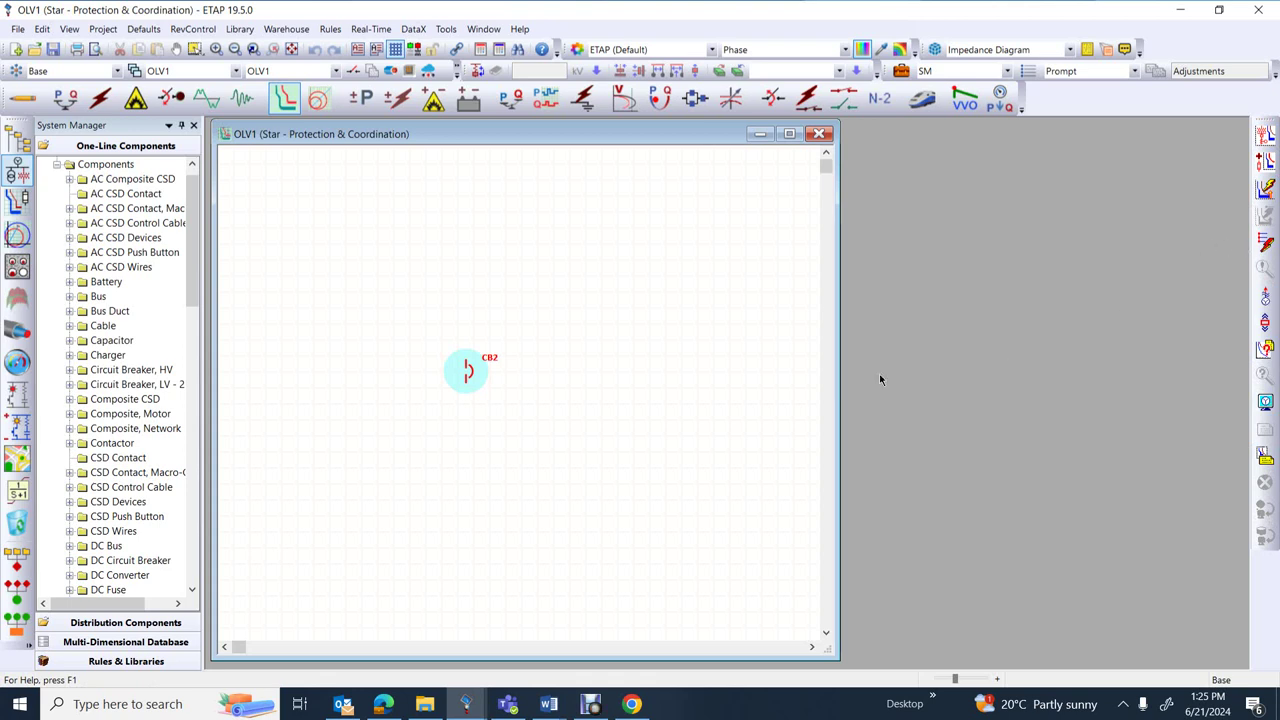
Create the Star3 TCC view for CB2 and enlarge its window to reveal the title block.
click(1266, 135)
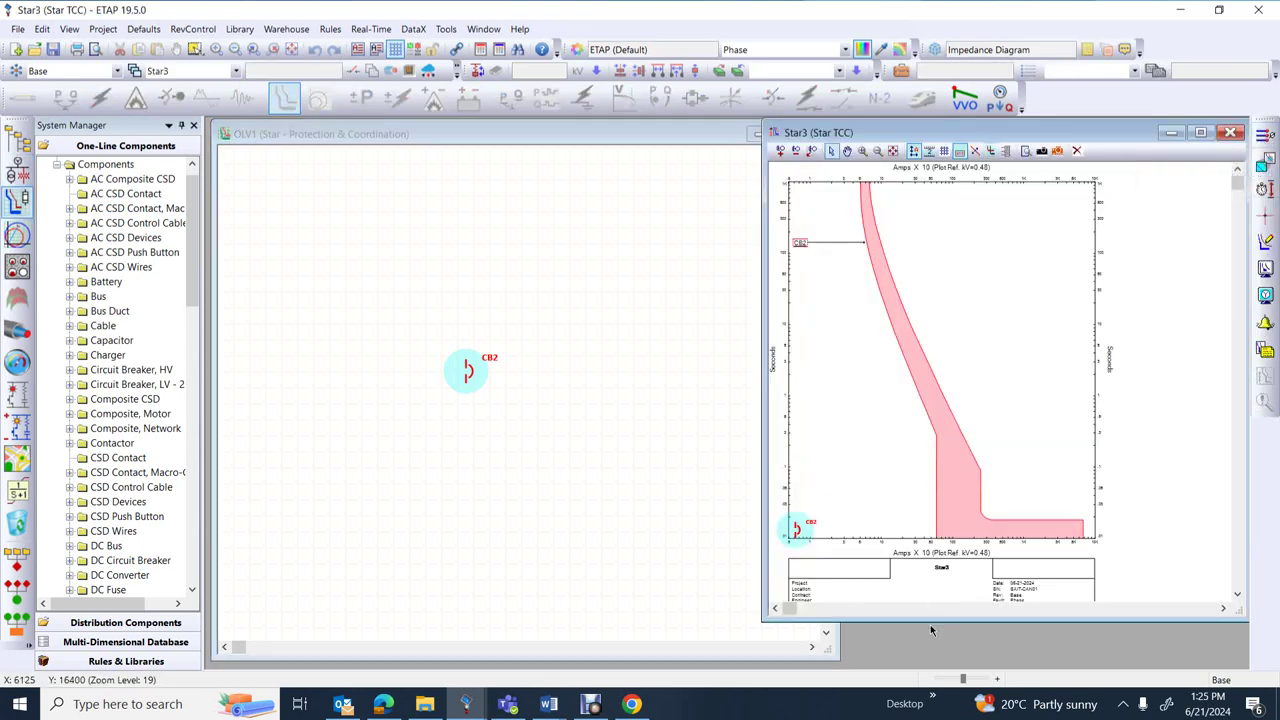
drag(930, 620, 930, 662)
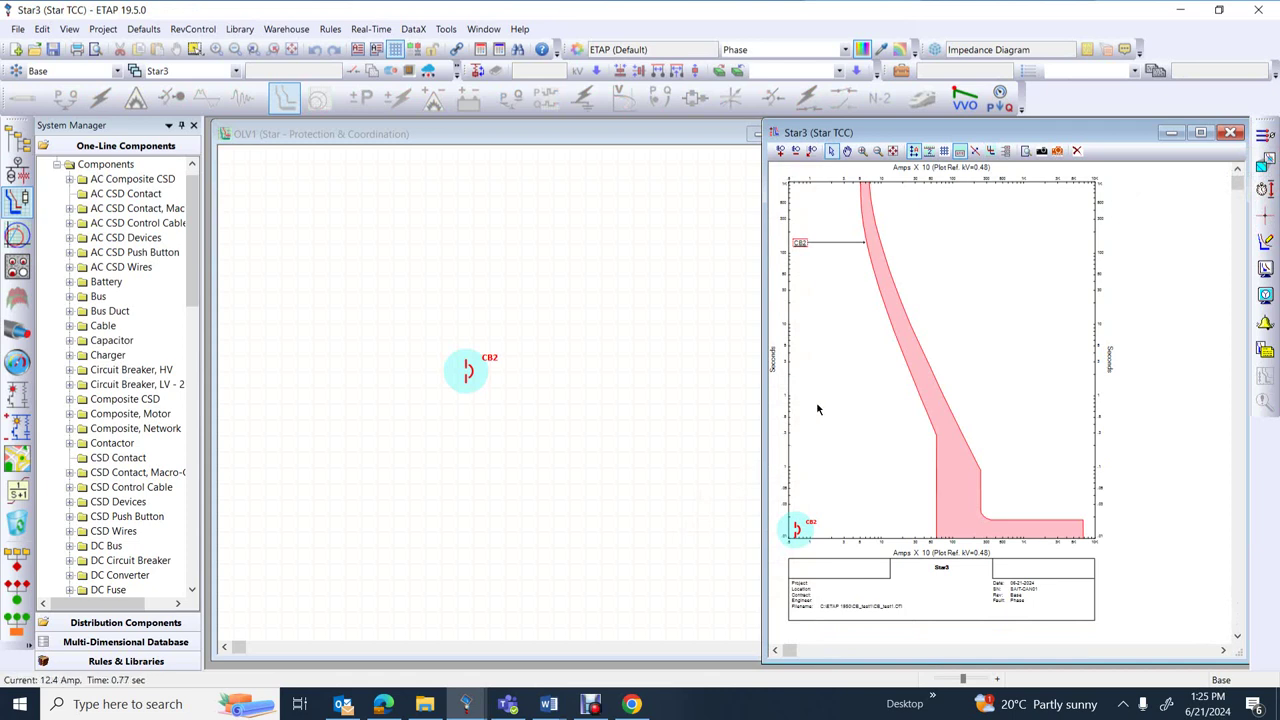
mouse_move(918, 382)
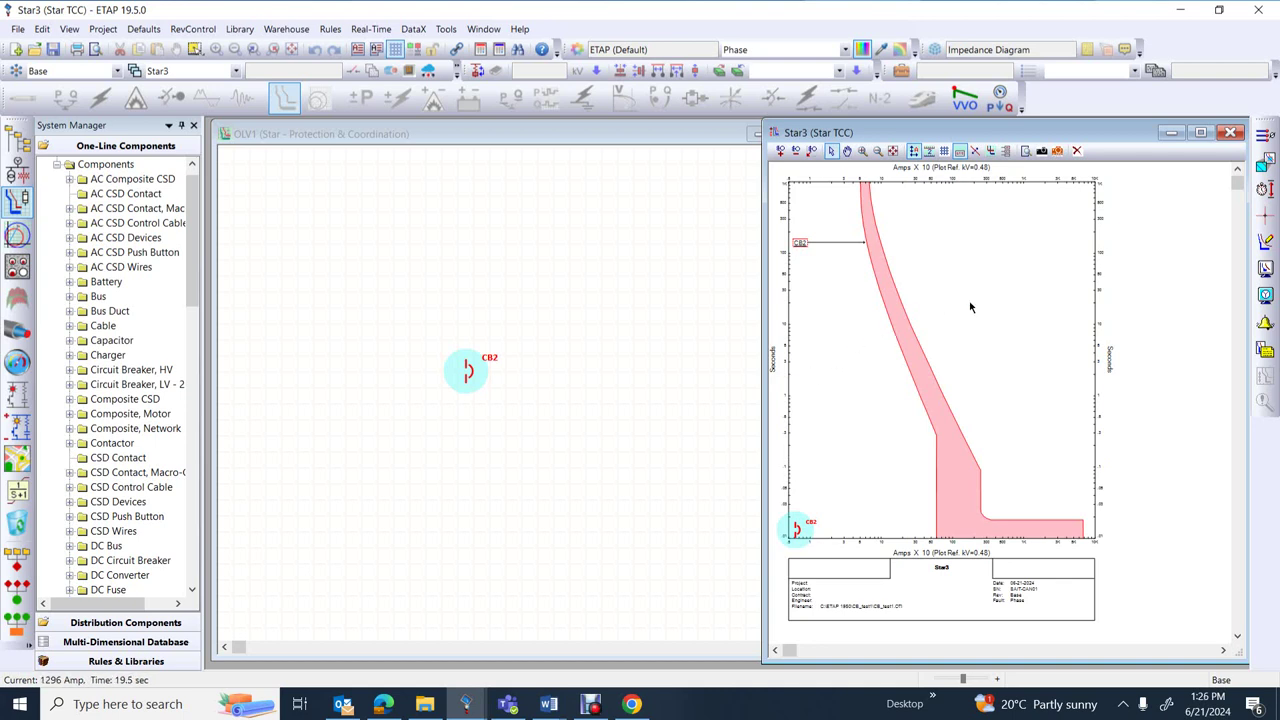
Set the Star3 axis tick mark font size to 10 and apply it.
click(1265, 270)
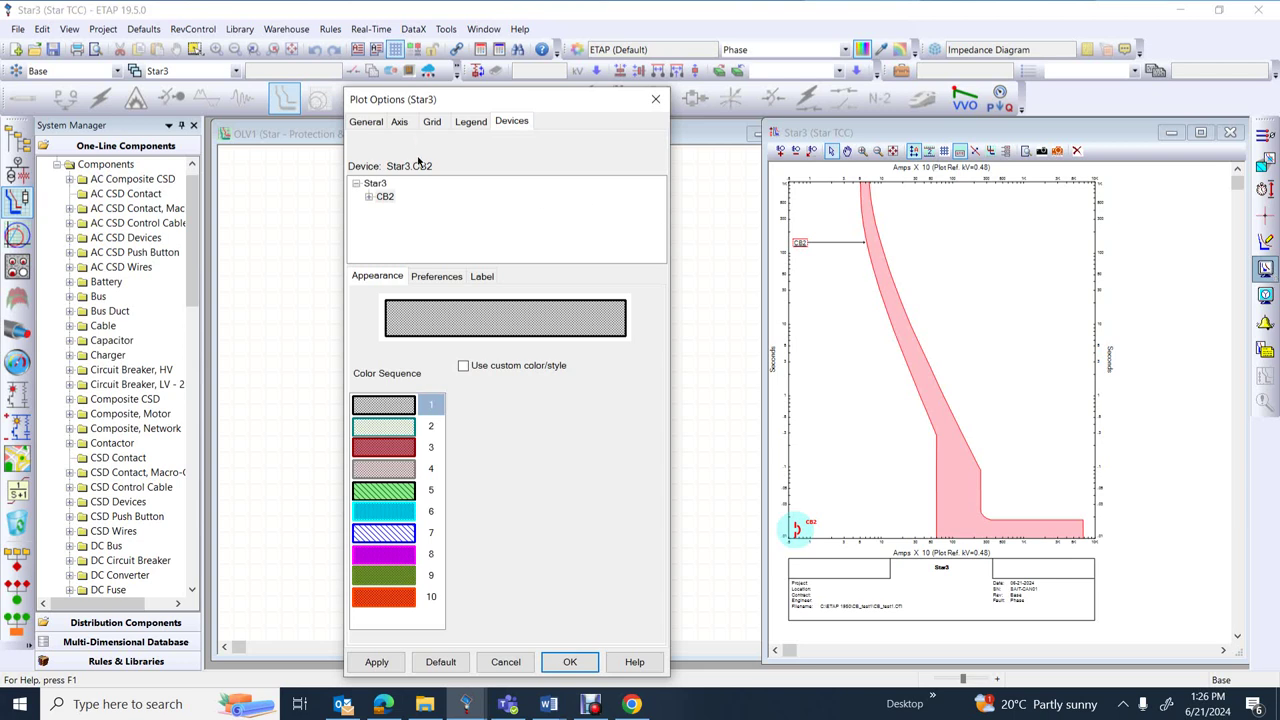
click(398, 122)
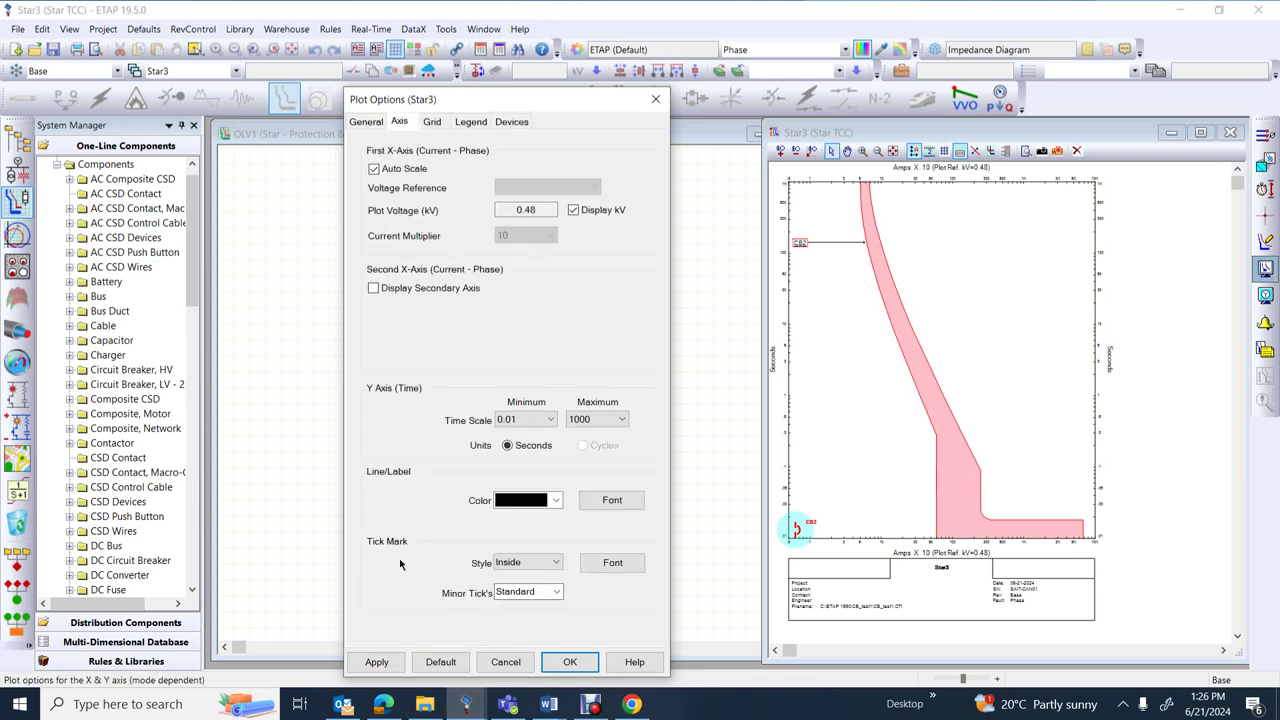
click(612, 564)
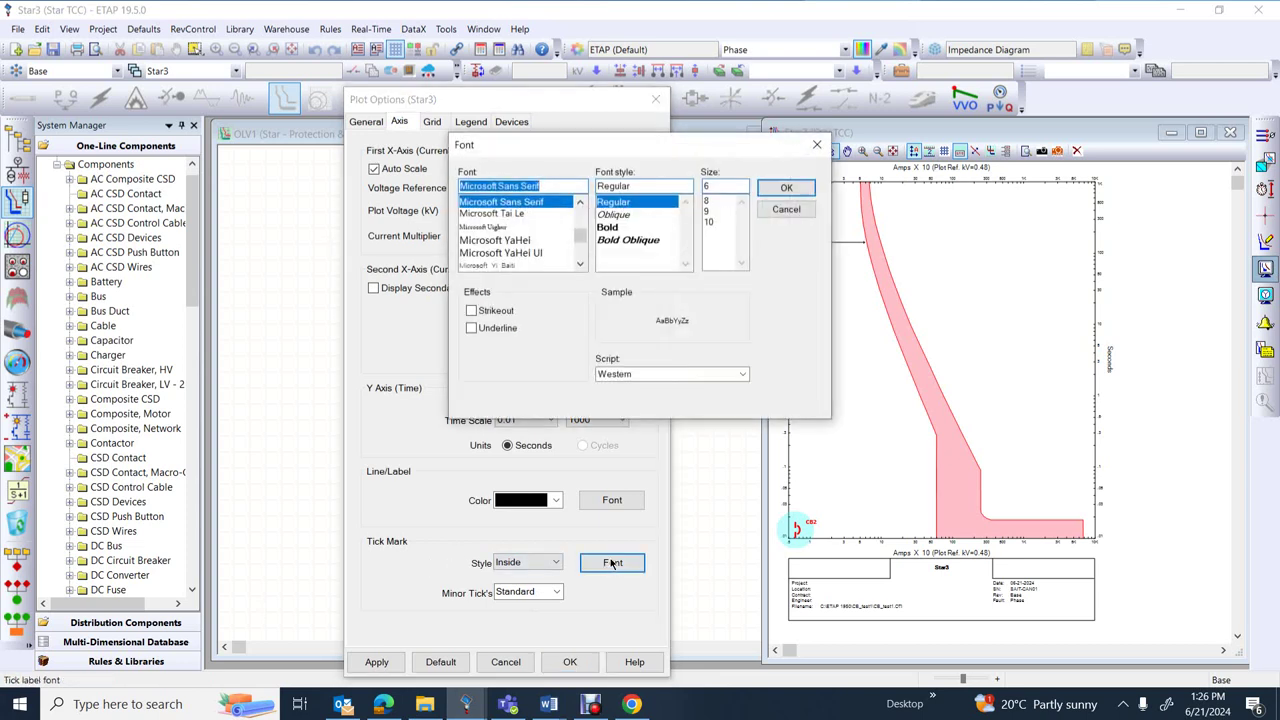
click(709, 222)
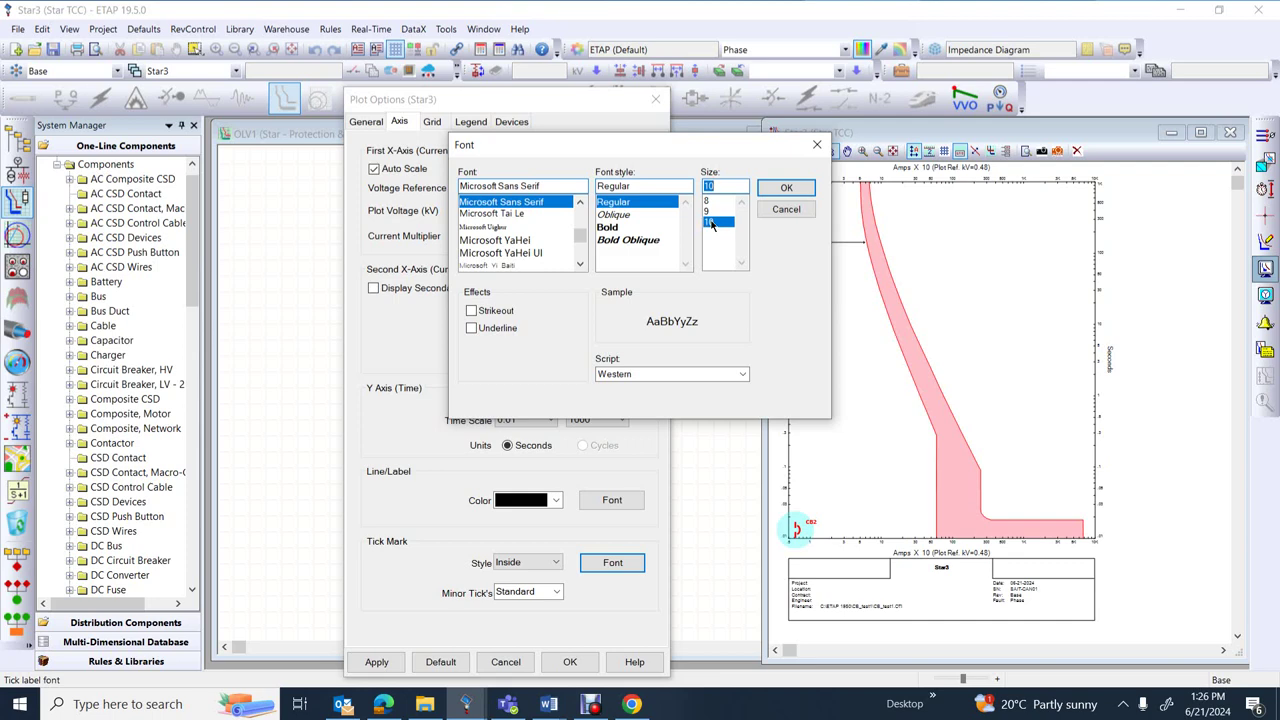
click(786, 188)
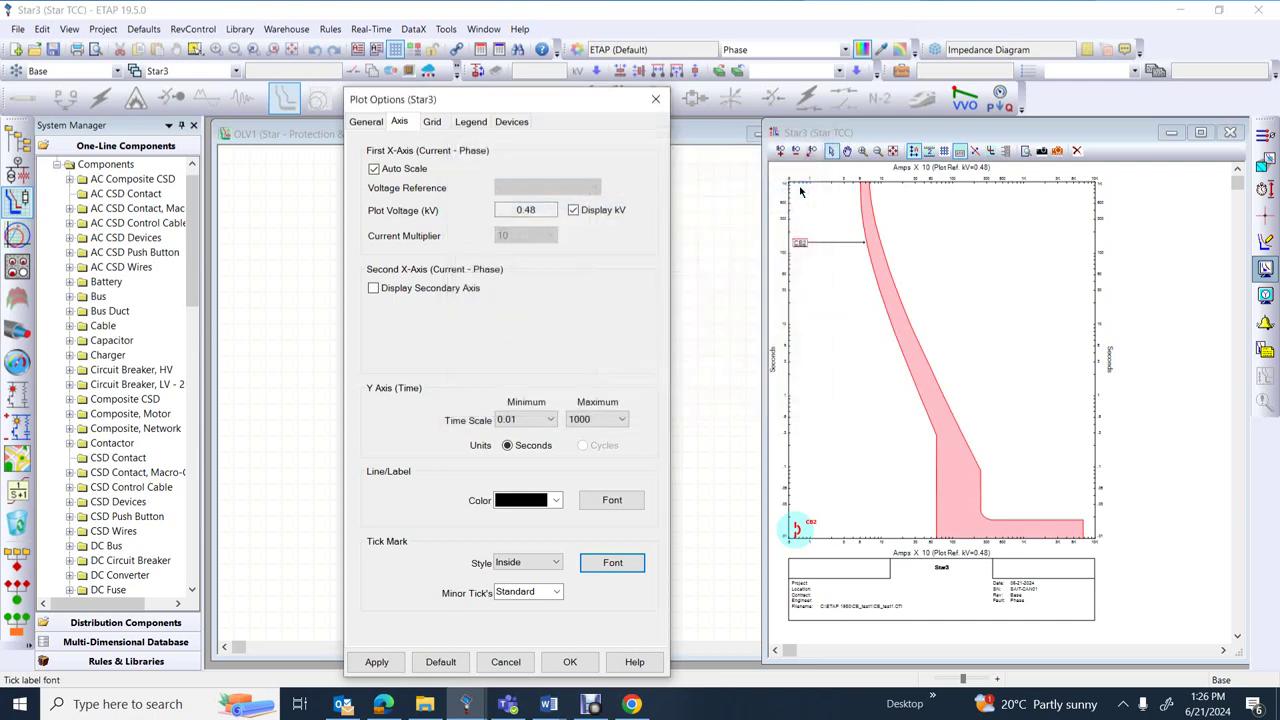
click(366, 669)
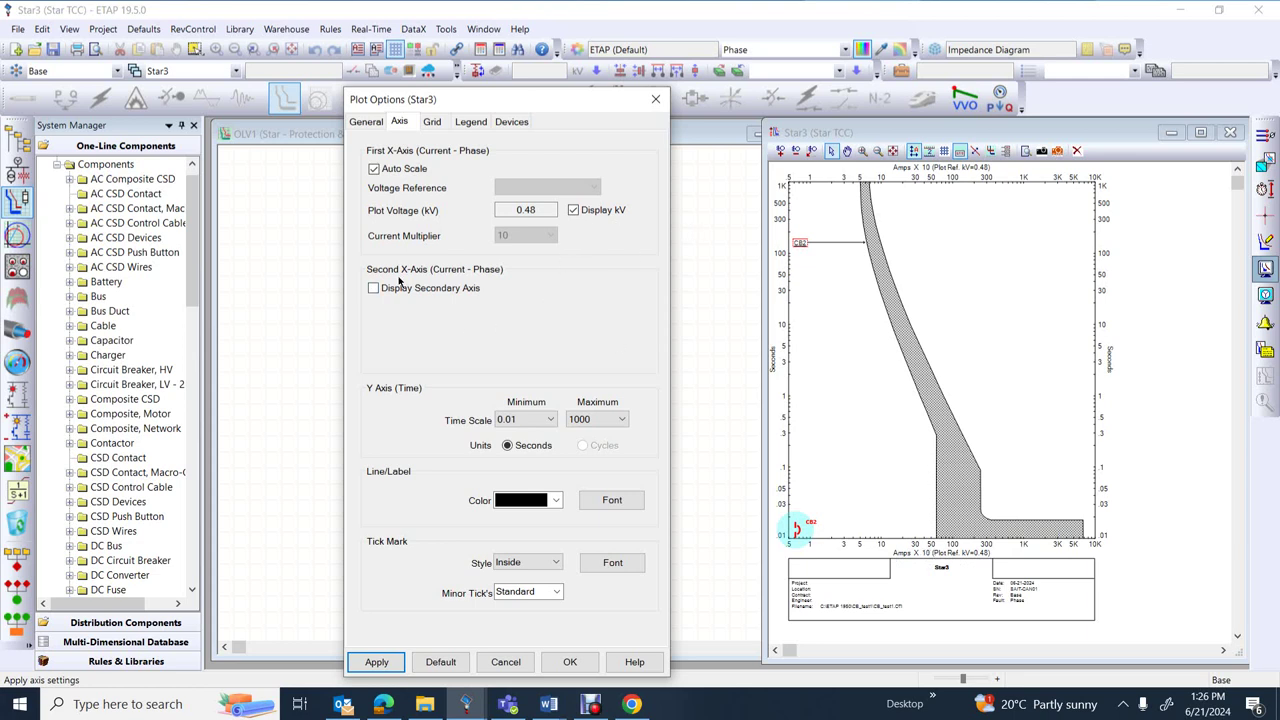
Turn off Auto Scale and fix the current multiplier at 1, then apply and close.
click(374, 169)
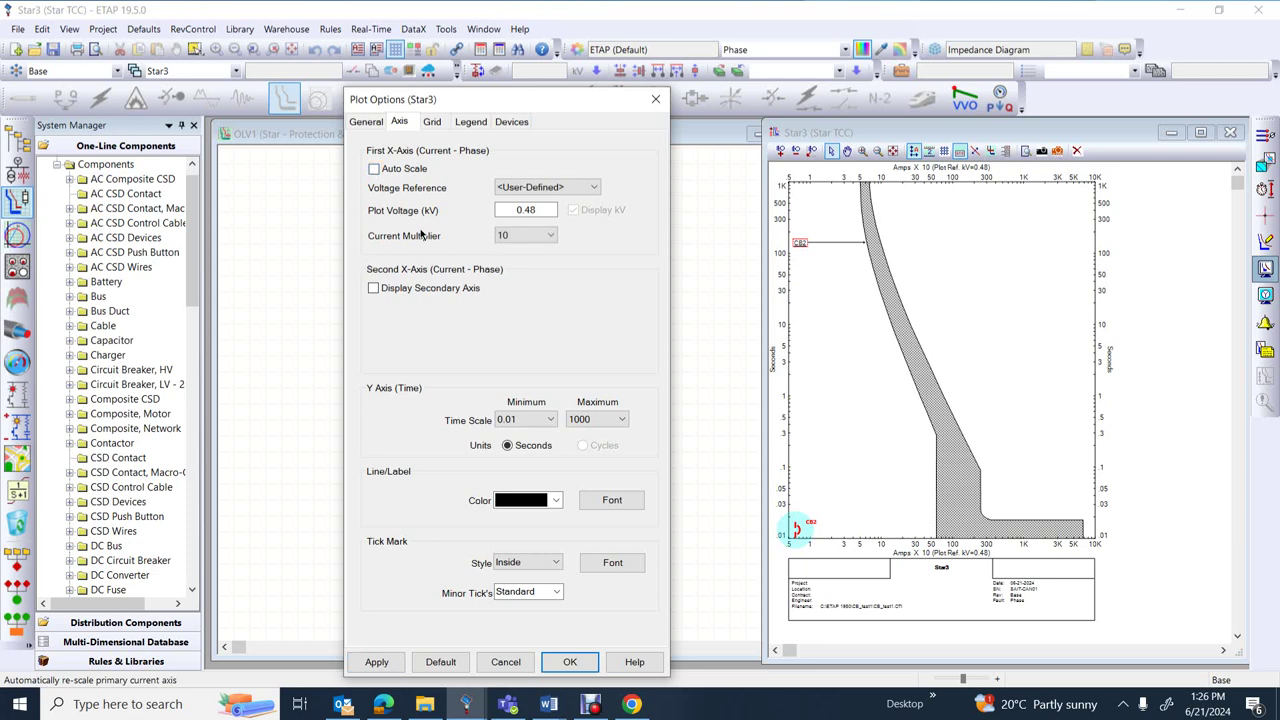
click(549, 236)
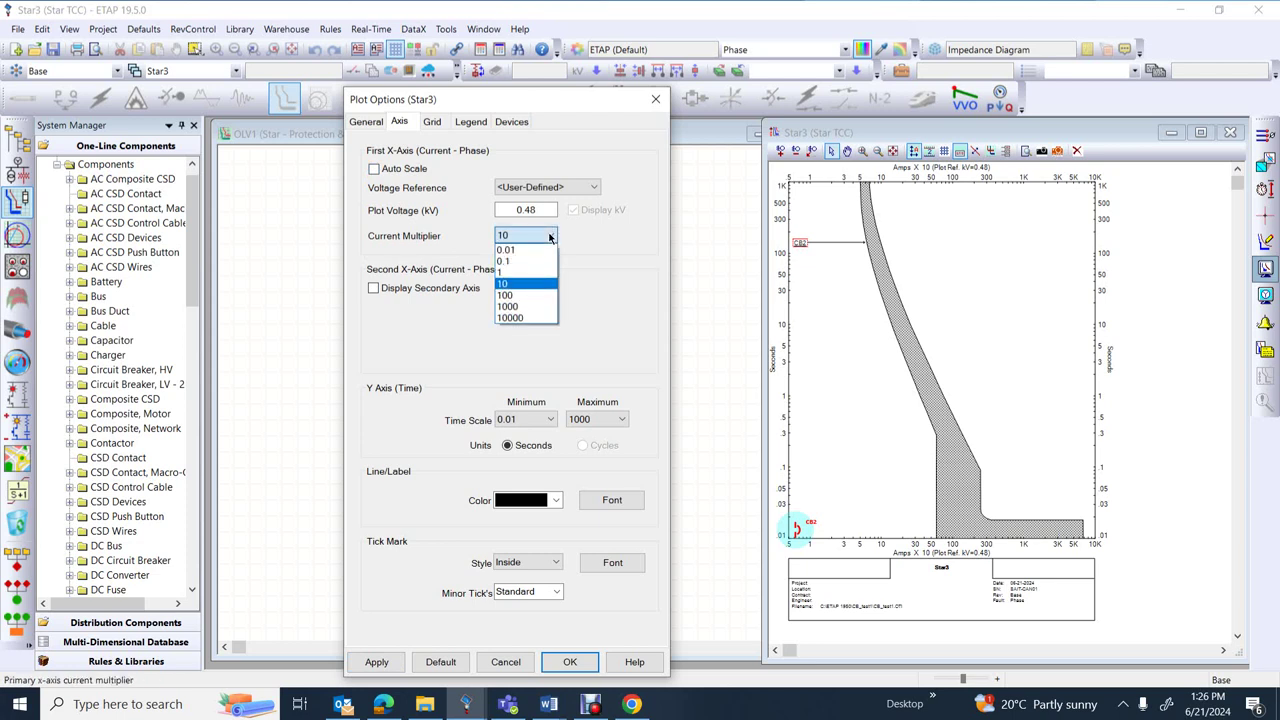
click(510, 274)
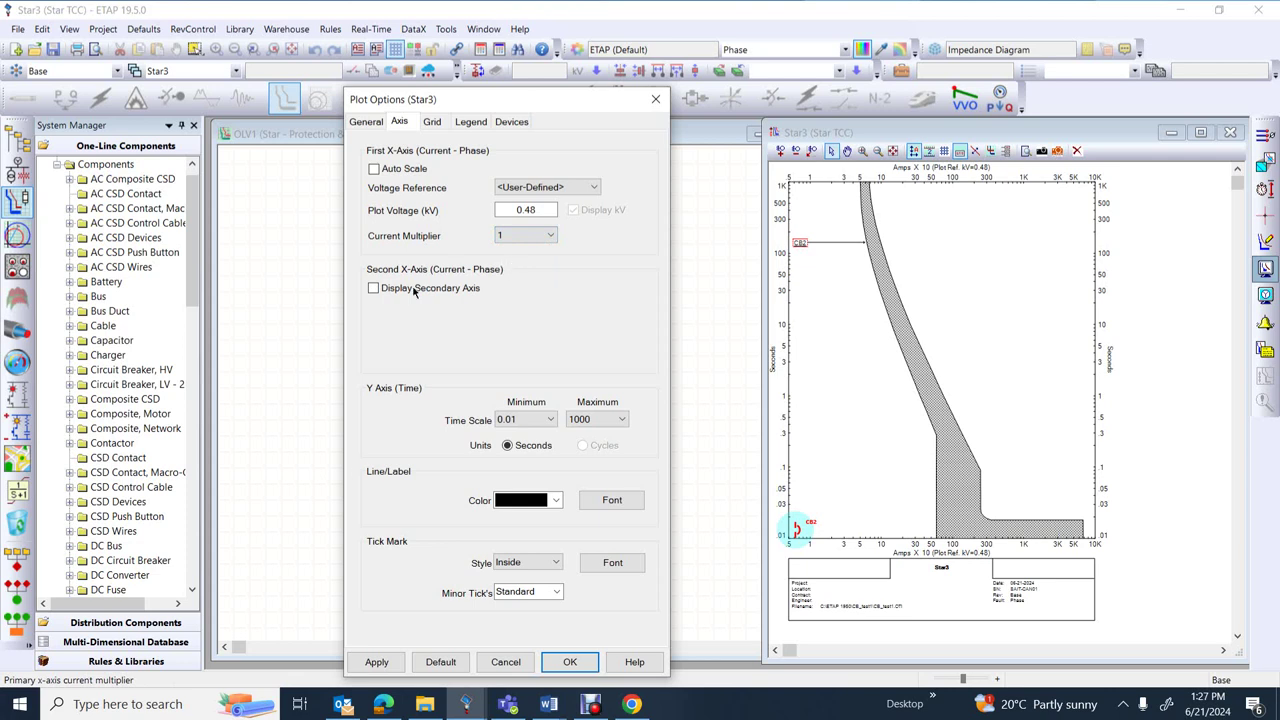
click(384, 668)
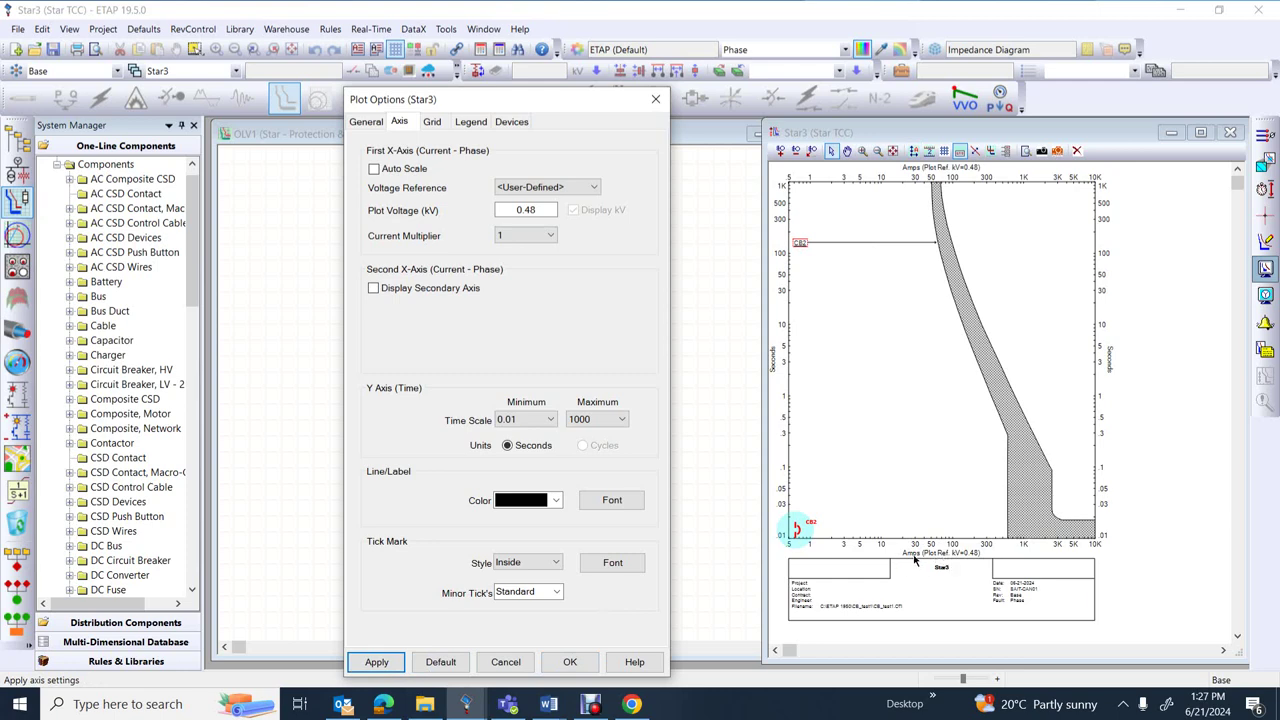
click(576, 663)
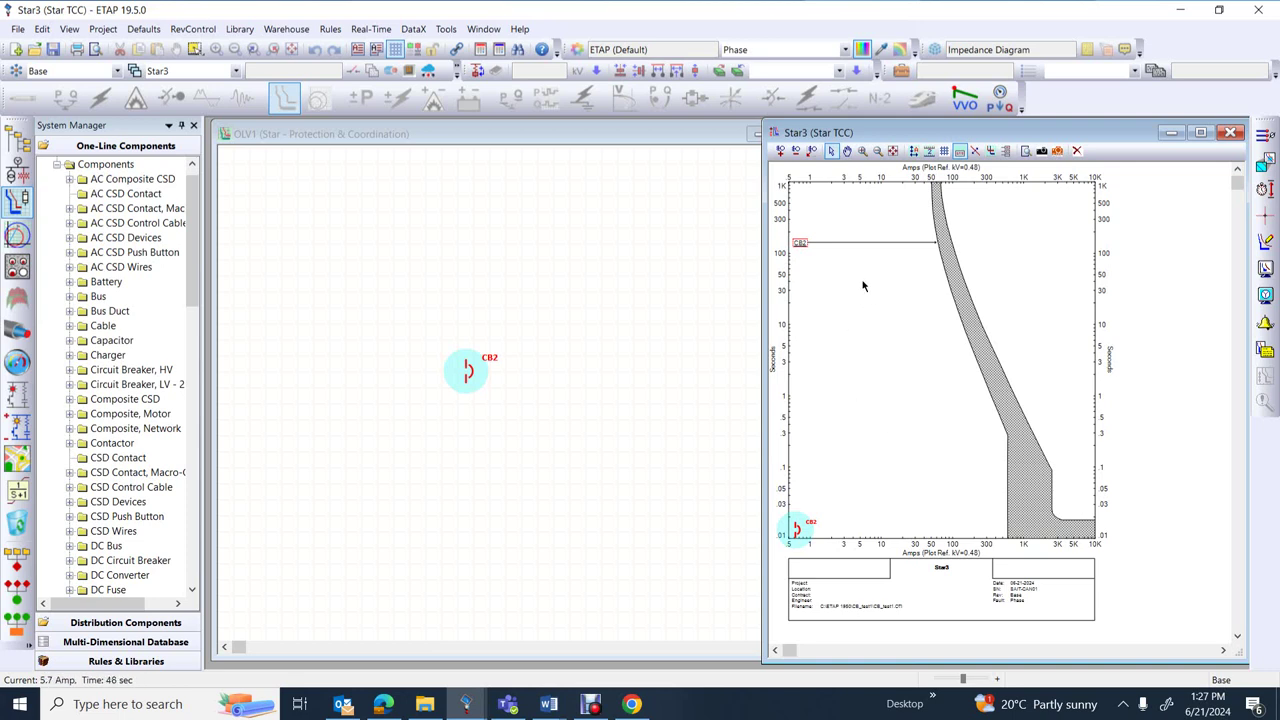
Add the trip settings to CB2's curve label and drag the label lower.
click(801, 244)
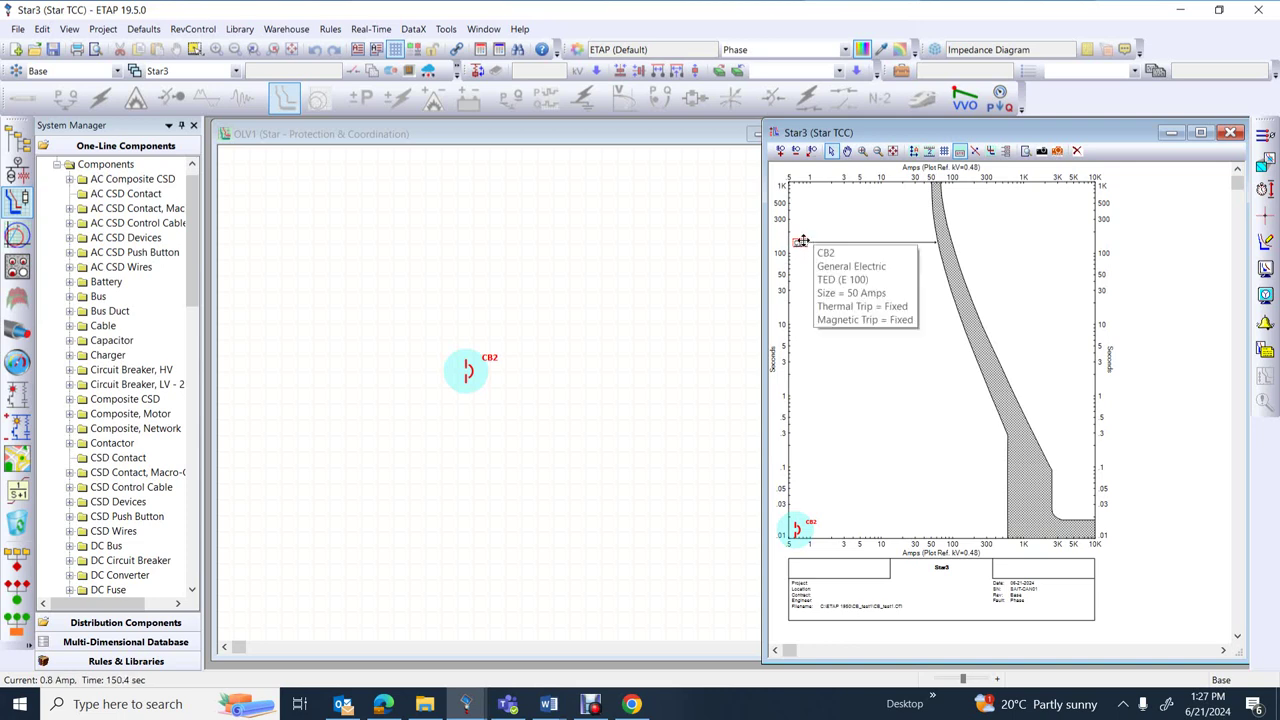
right_click(802, 241)
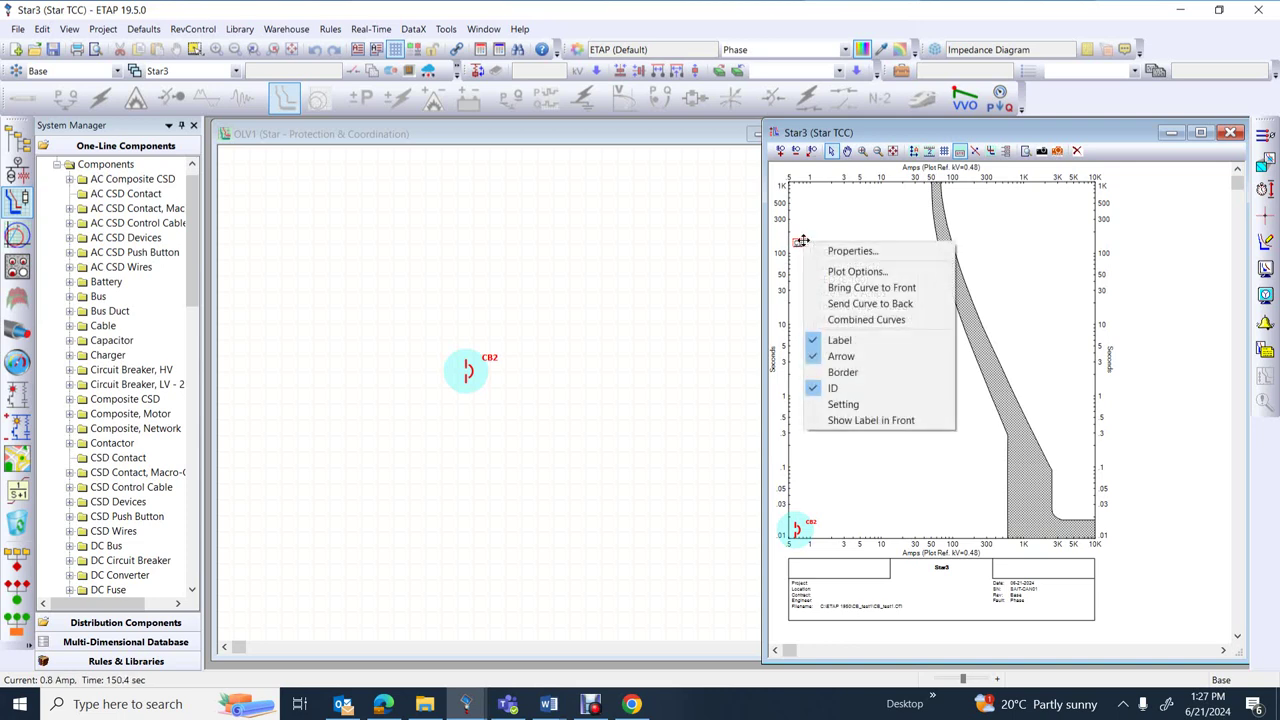
click(843, 404)
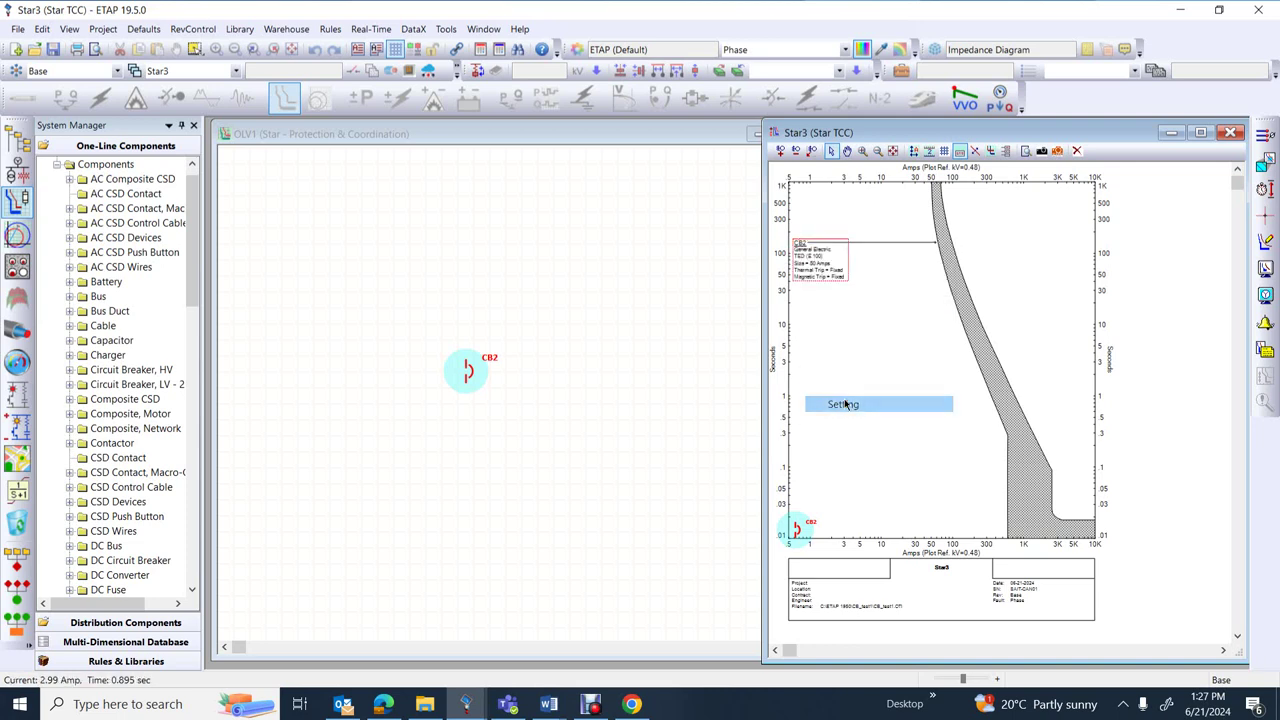
drag(823, 249, 841, 314)
Bring up Plot Options for CB2's label from its context menu.
click(848, 346)
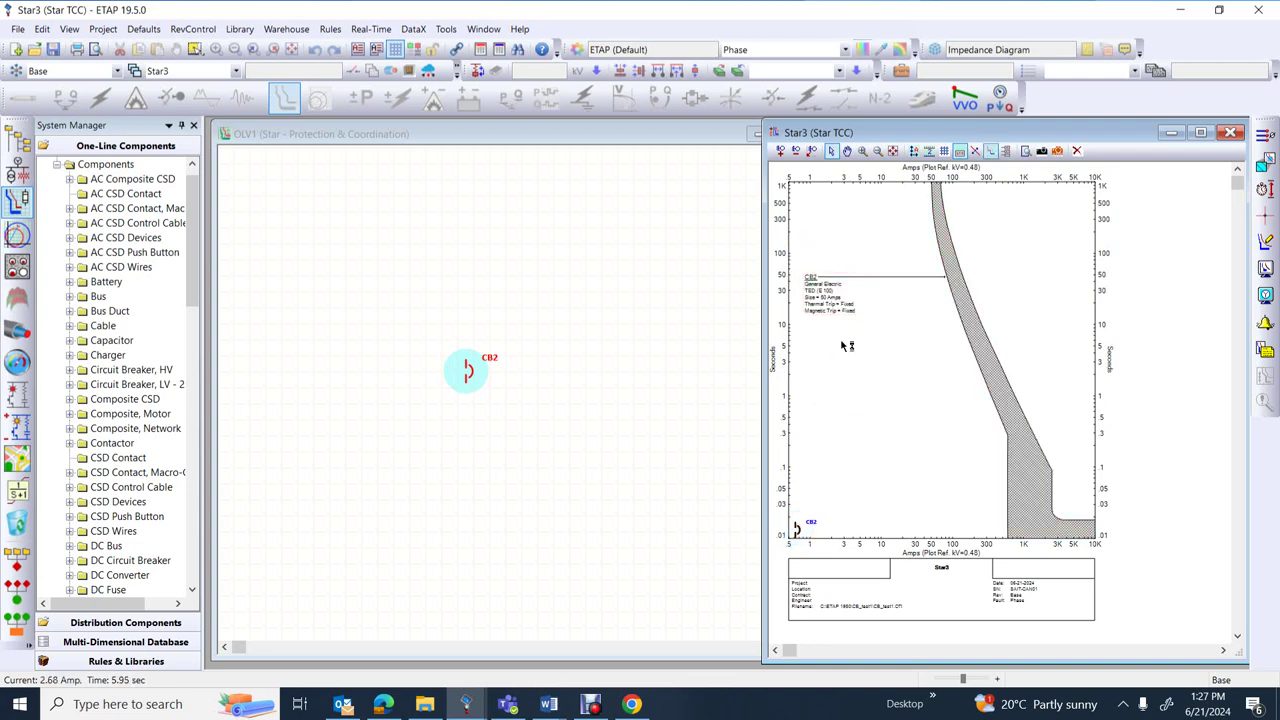
click(833, 301)
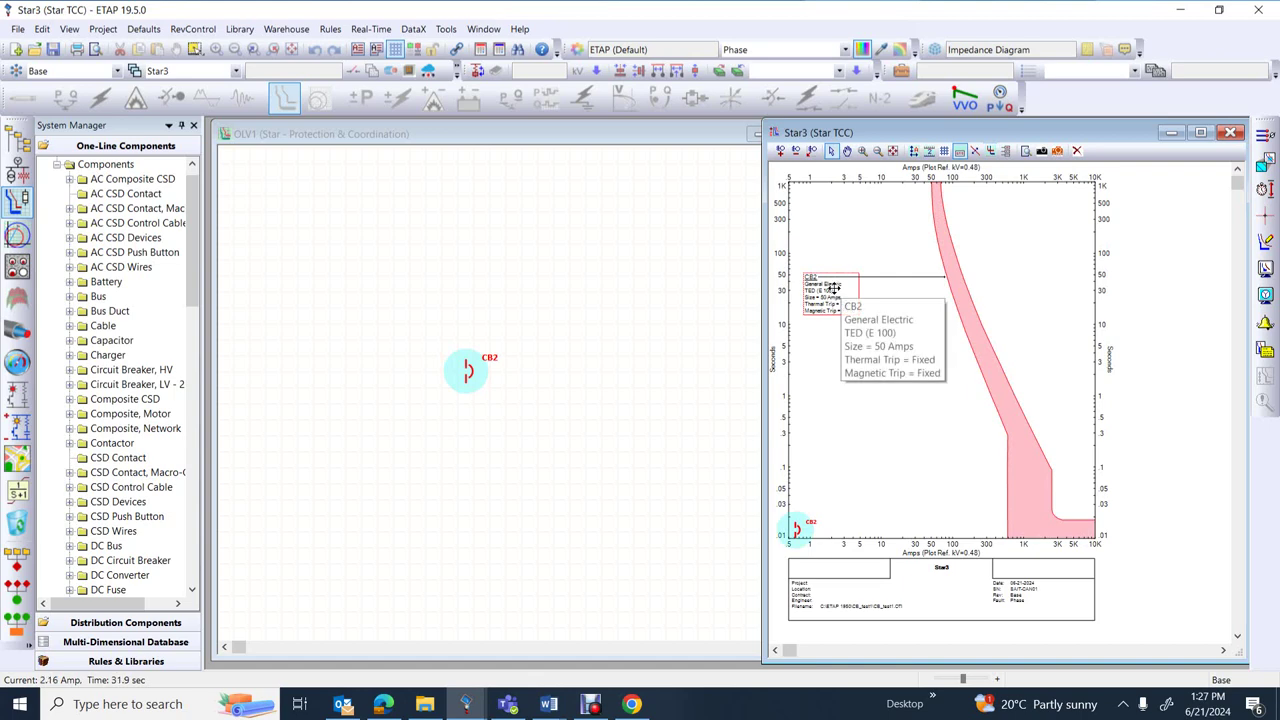
right_click(833, 288)
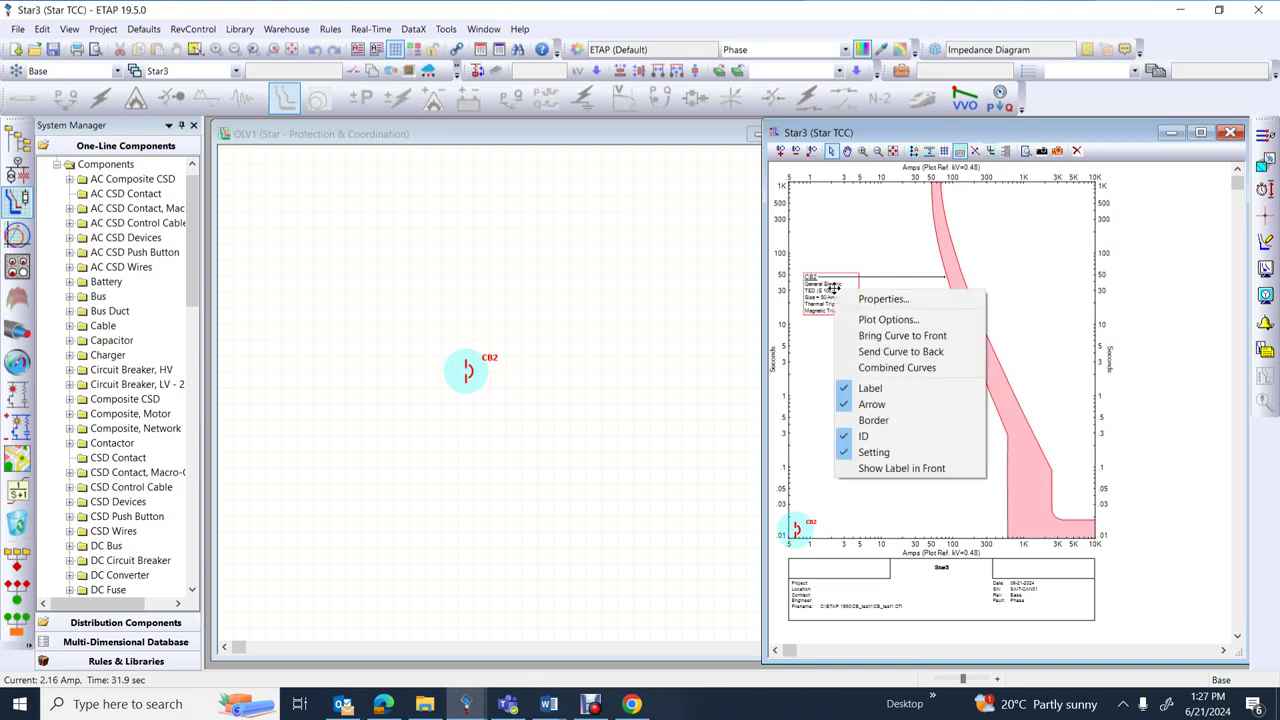
click(860, 320)
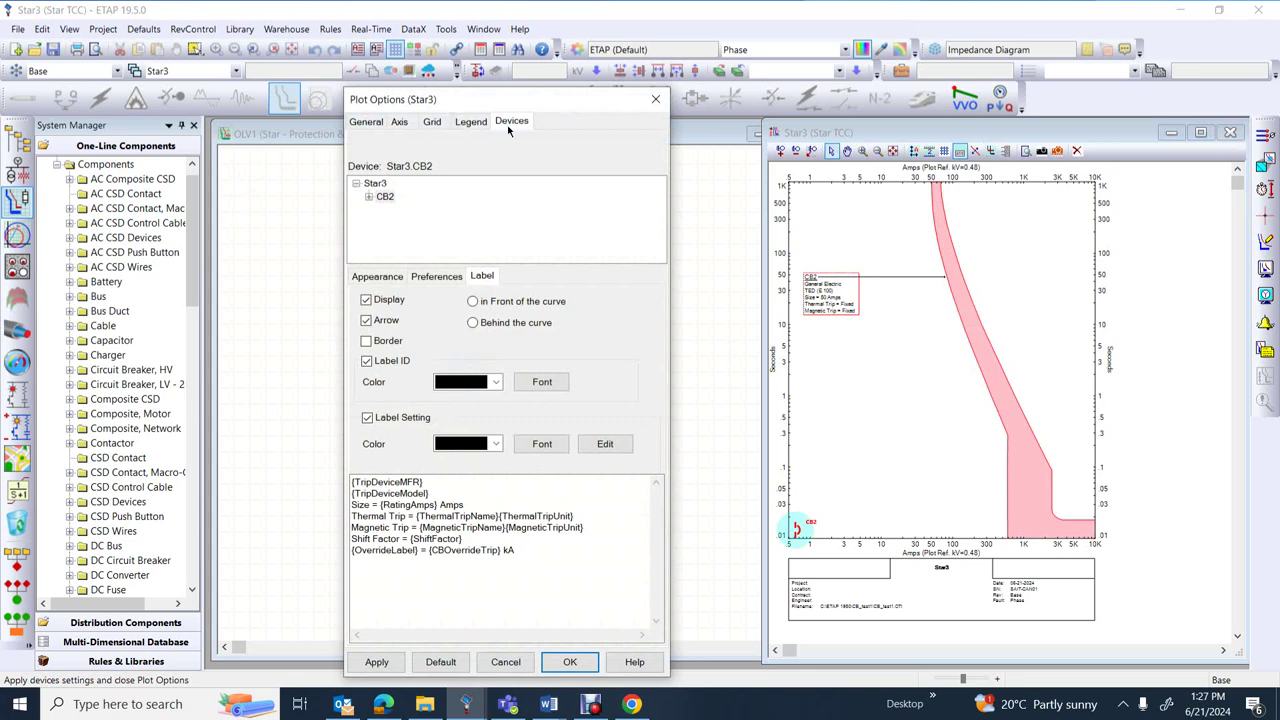
Enlarge CB2's Label ID and Label Setting fonts, apply, and move the label toward the top-left.
click(542, 382)
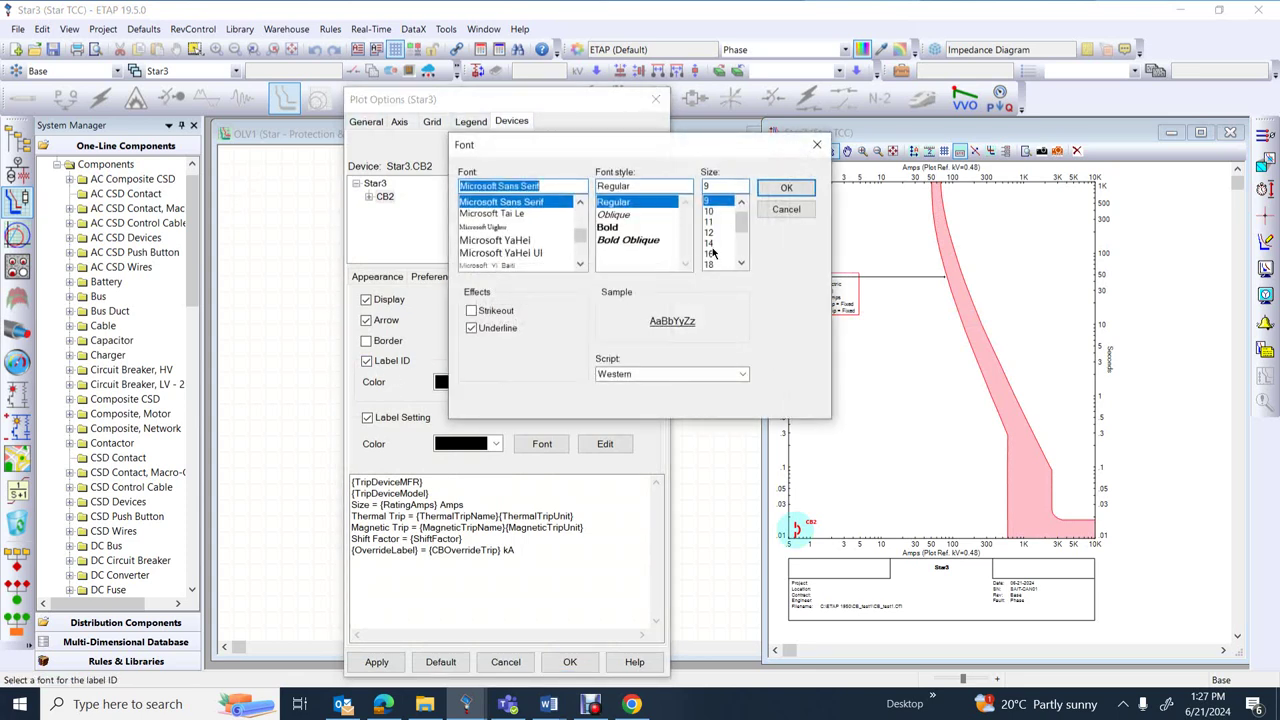
click(716, 243)
click(786, 188)
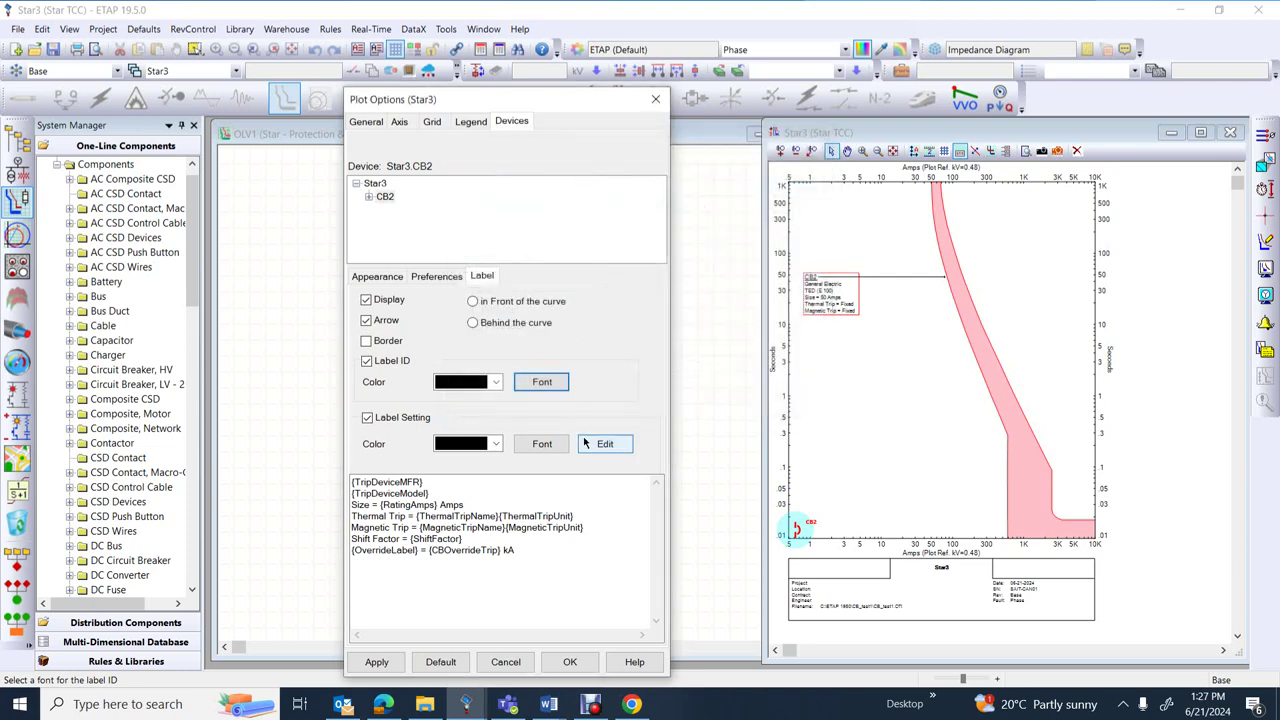
click(543, 444)
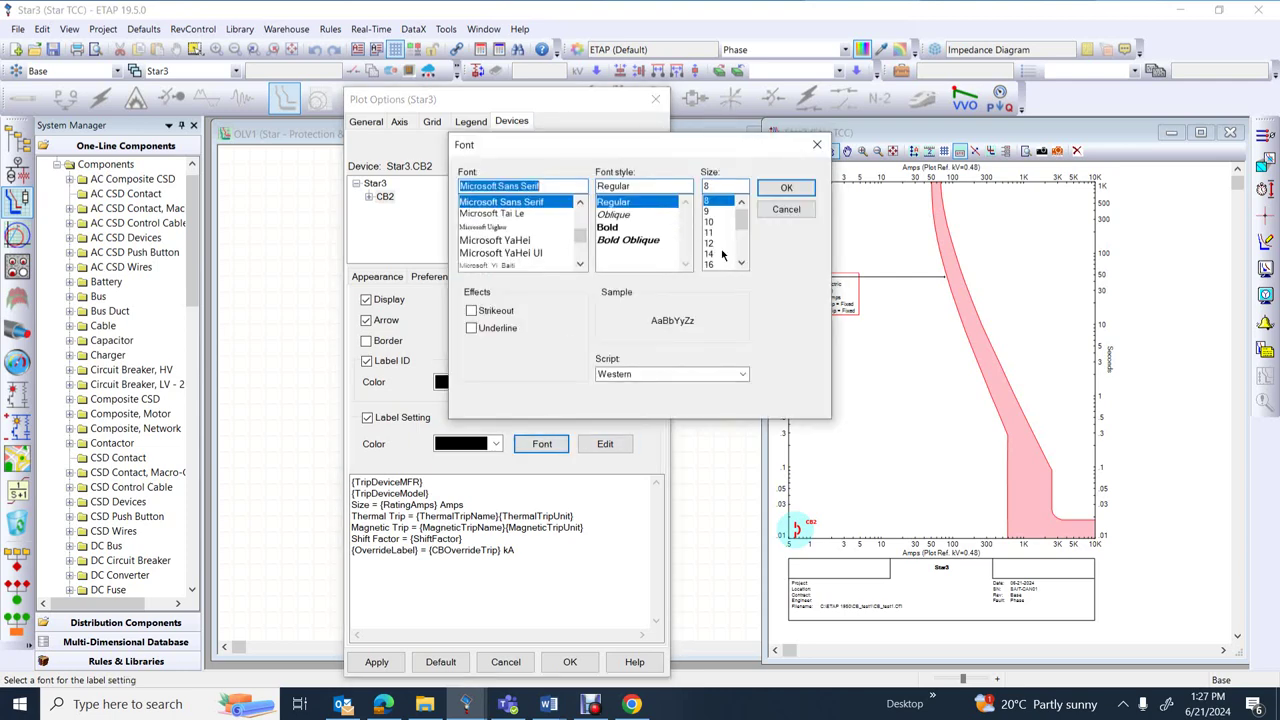
click(710, 255)
click(786, 188)
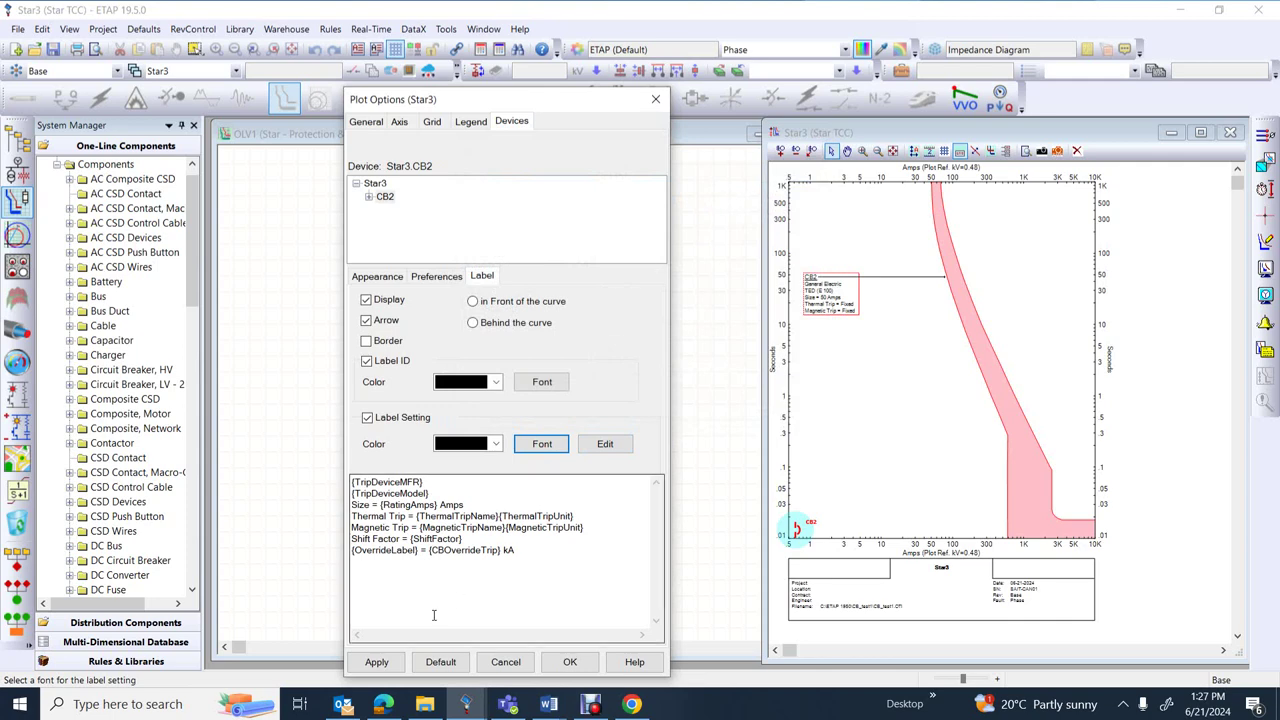
click(377, 664)
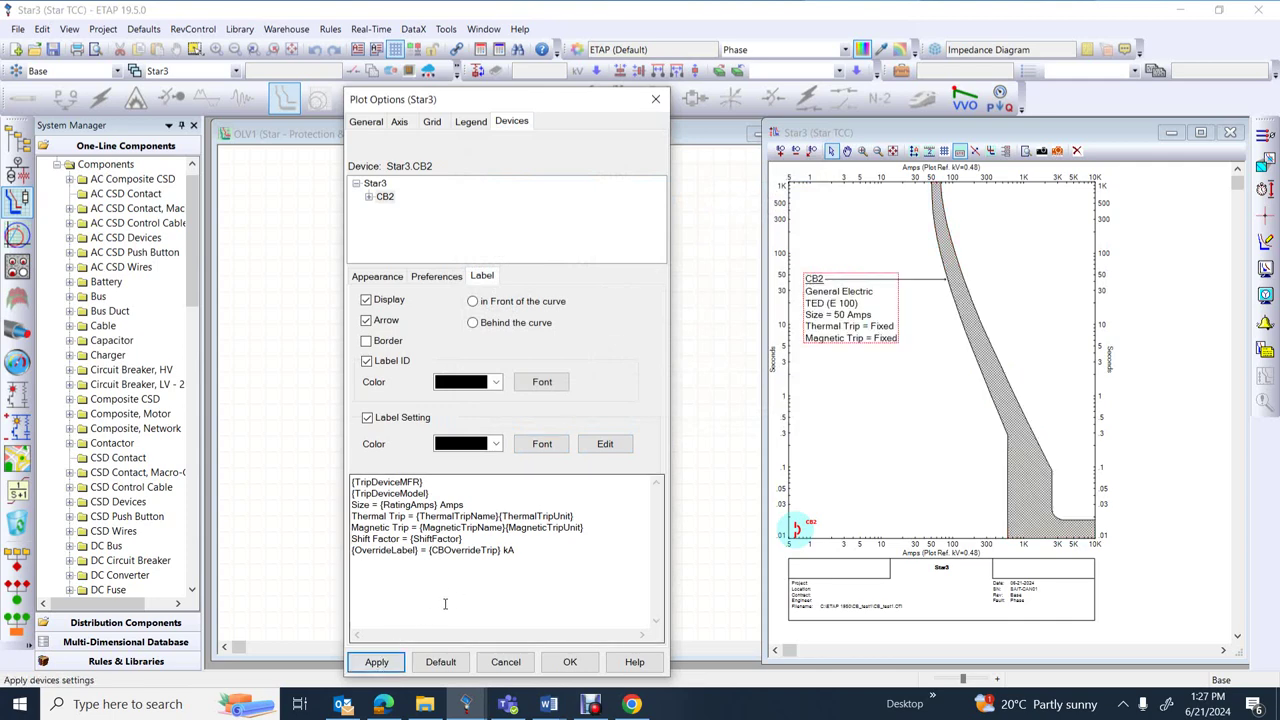
click(570, 662)
mouse_move(842, 294)
mouse_down()
mouse_move(853, 318)
mouse_move(869, 257)
mouse_up()
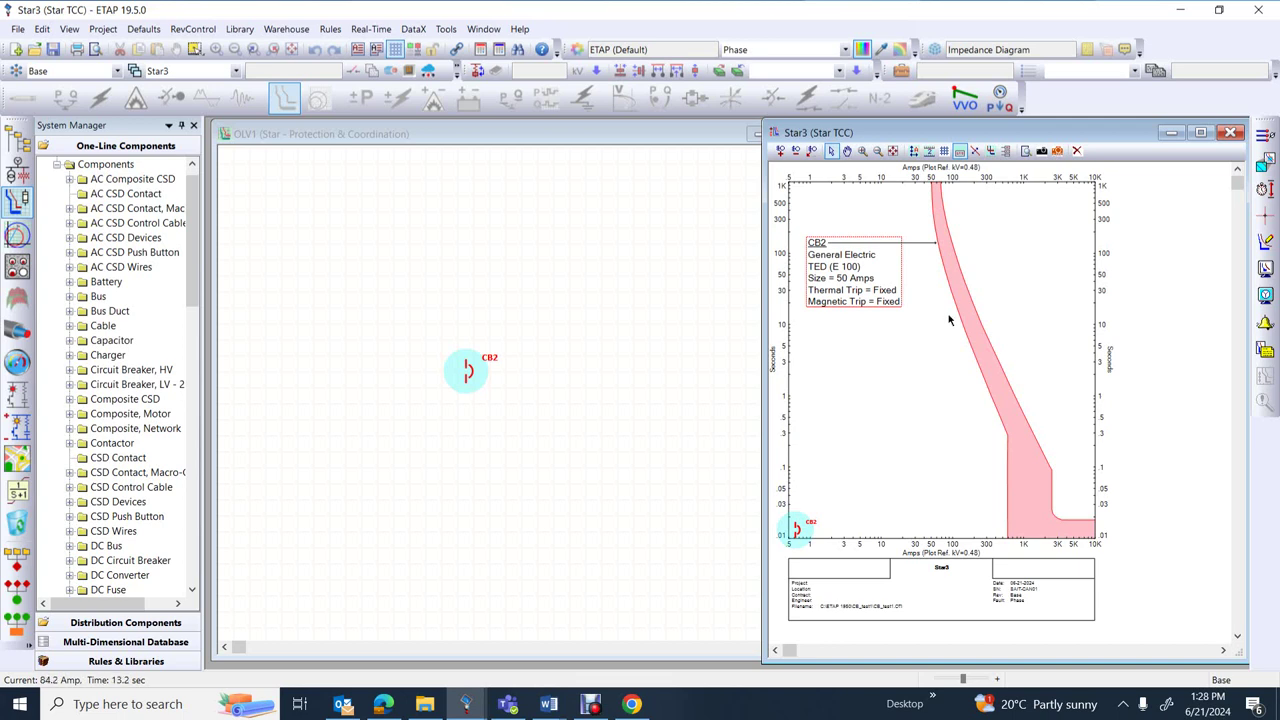
Pin a crosshair on CB2's curve reading 246.4 Amp at 2.38 sec and open its menu.
mouse_move(969, 315)
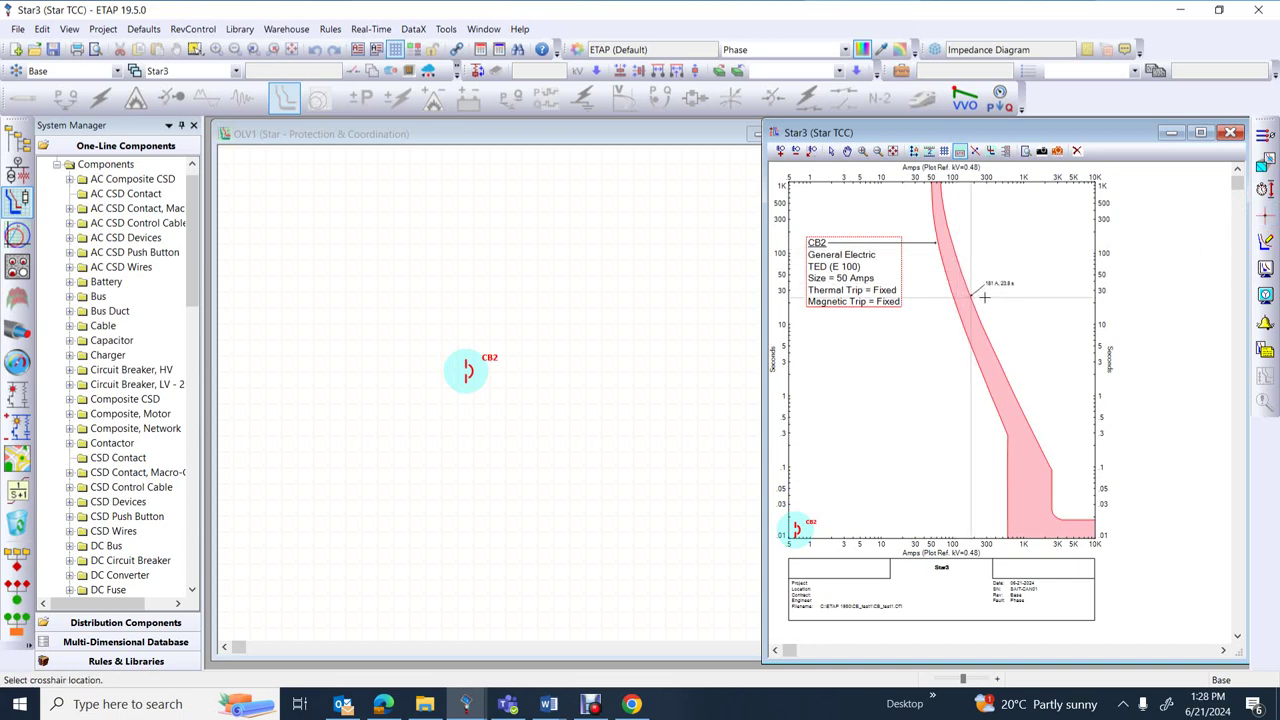
click(978, 369)
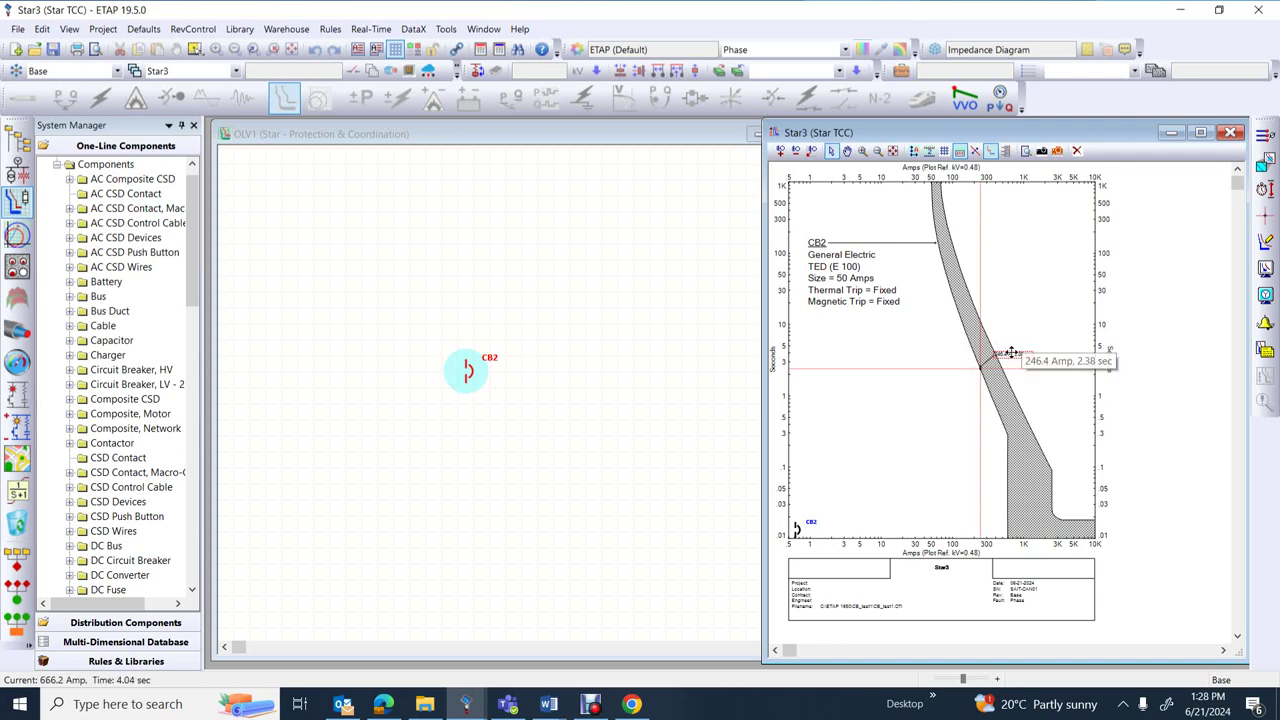
right_click(1012, 352)
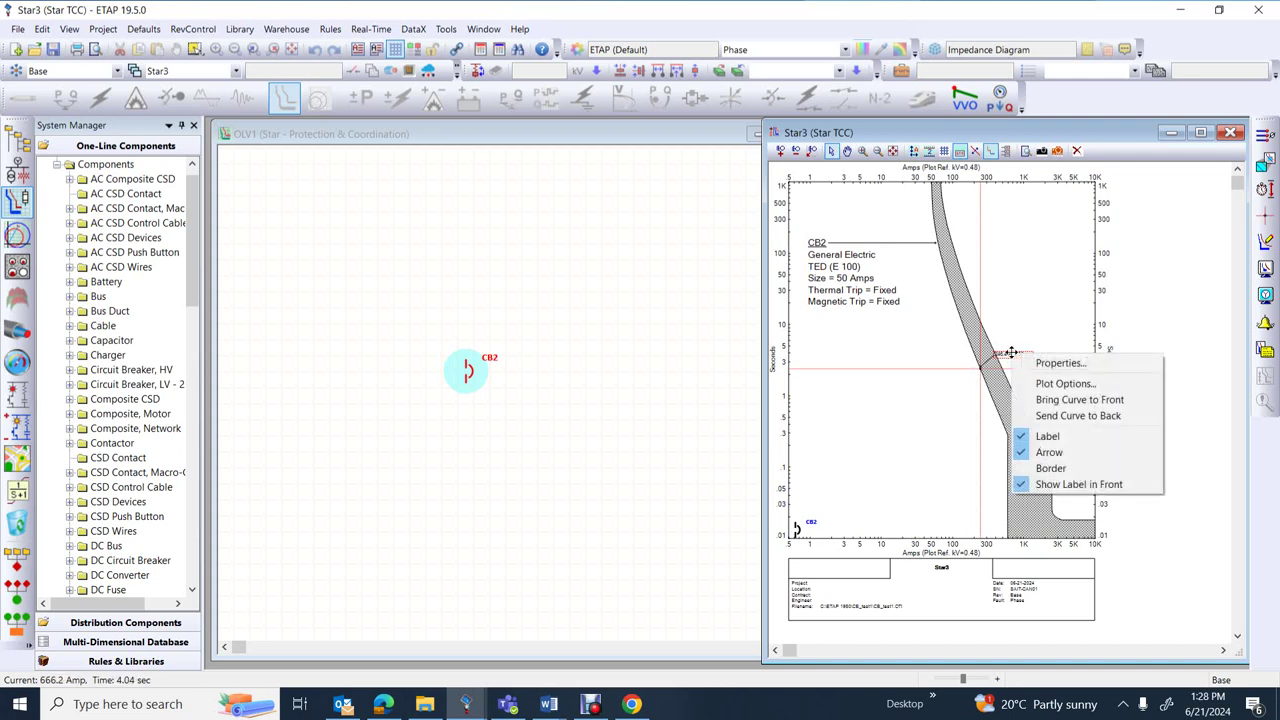
Enlarge Crosshair1's readout font and apply; the readout now shows 328.7 A at 5.84 s.
click(1062, 383)
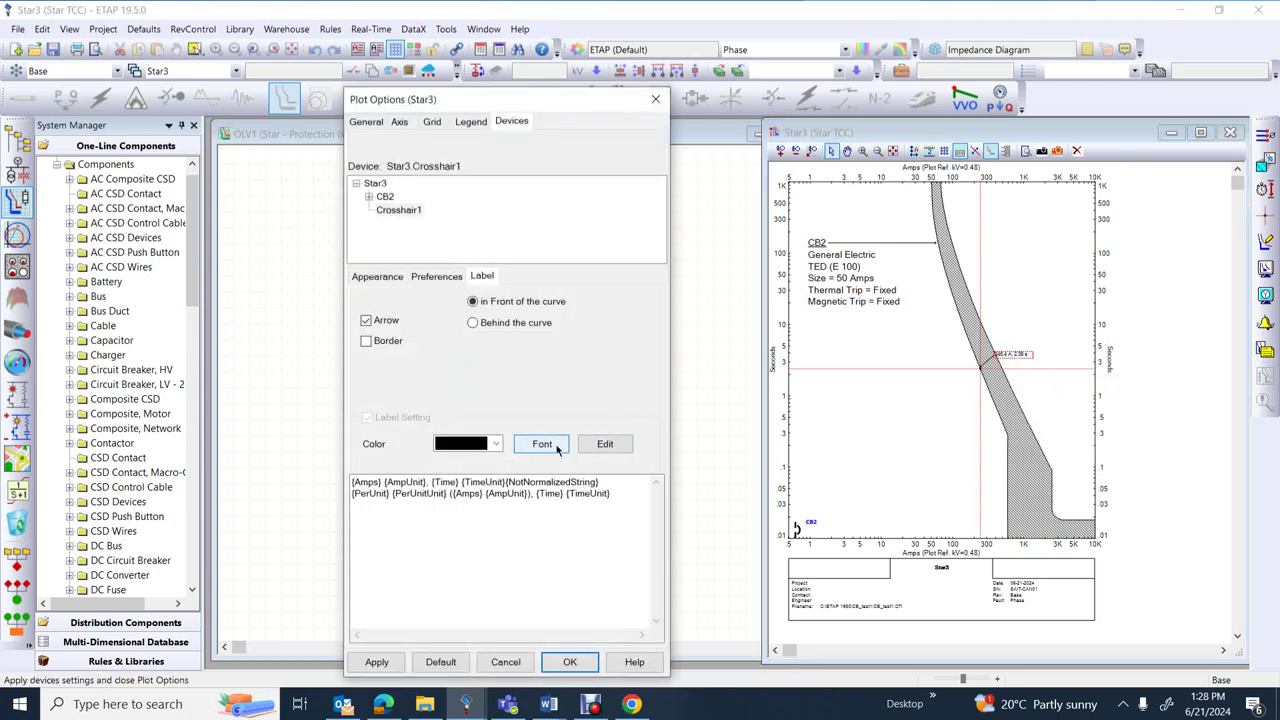
click(557, 447)
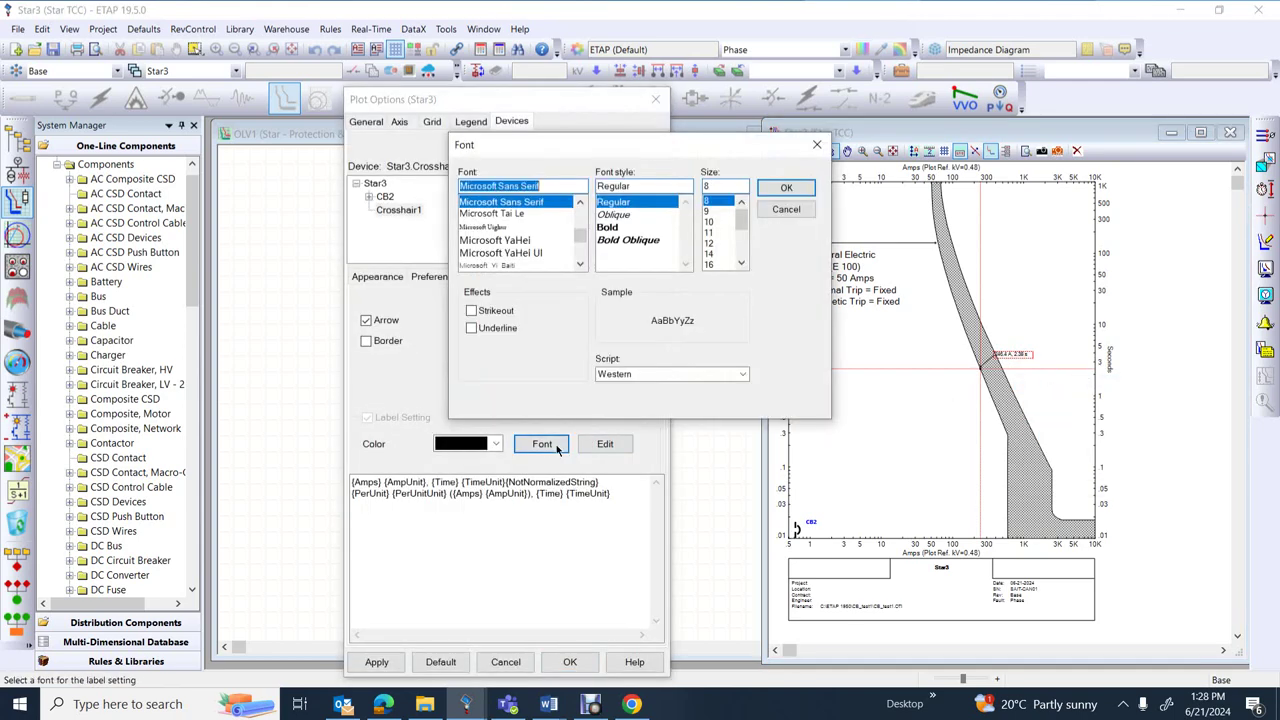
click(712, 265)
click(786, 188)
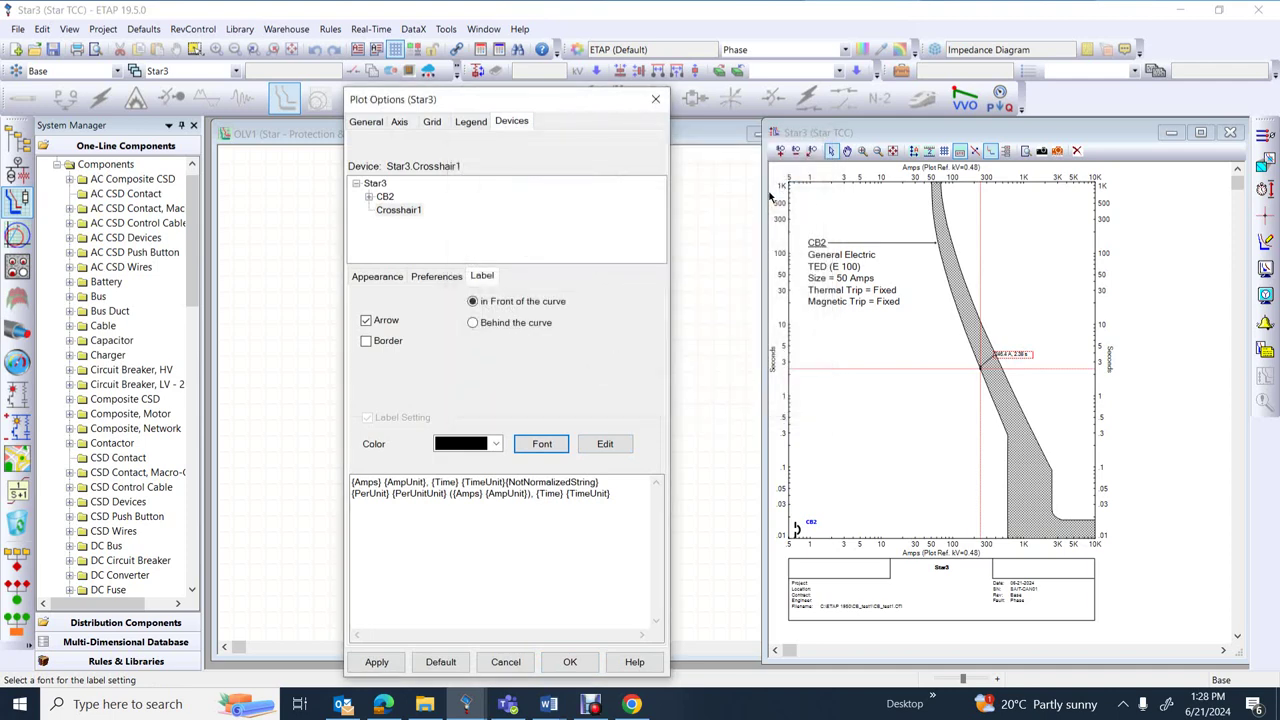
click(384, 663)
click(683, 358)
click(570, 663)
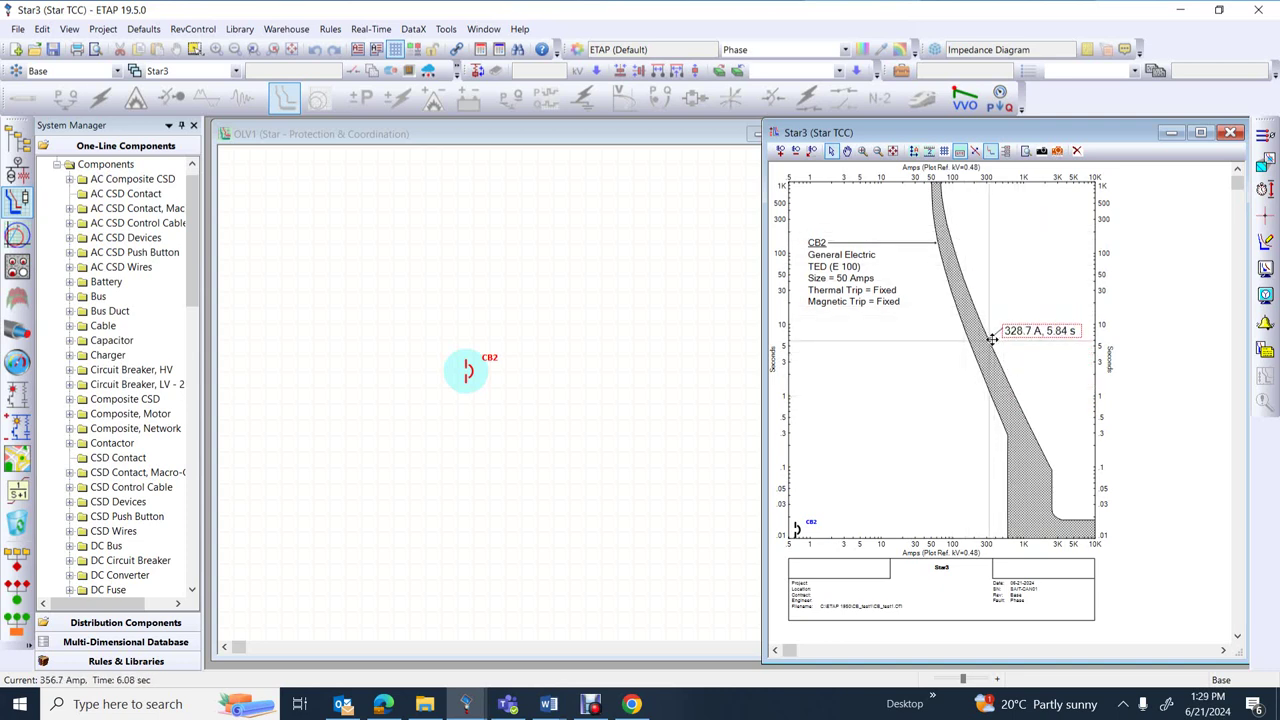
Deselect the crosshair at 287.4 A, 7.81 s, then magnify the curve's middle in a zoom window.
click(895, 430)
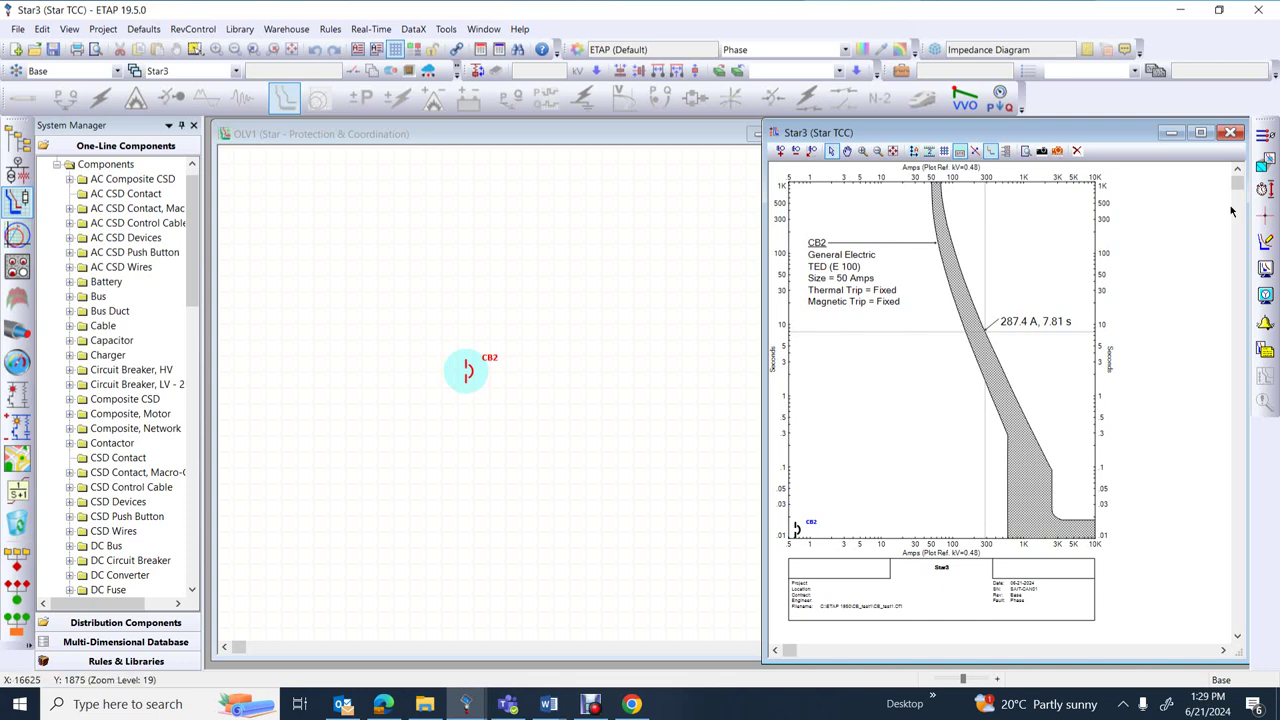
click(1265, 163)
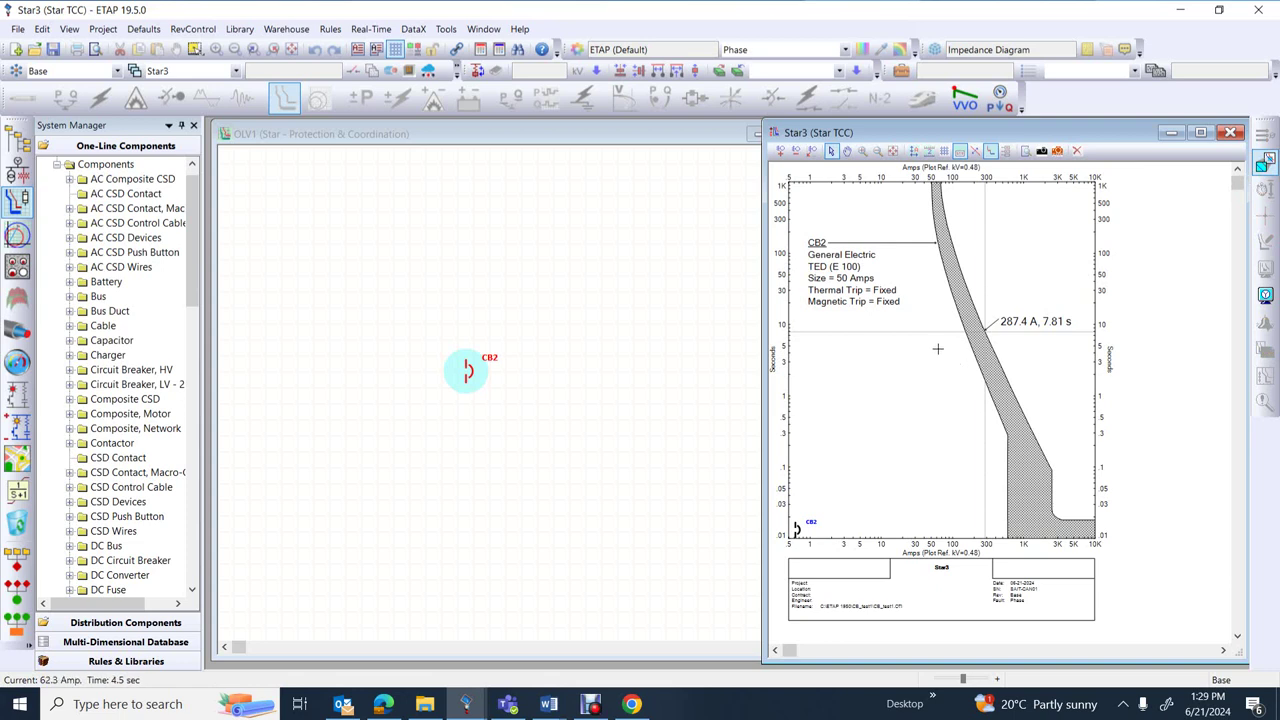
drag(940, 344, 1079, 458)
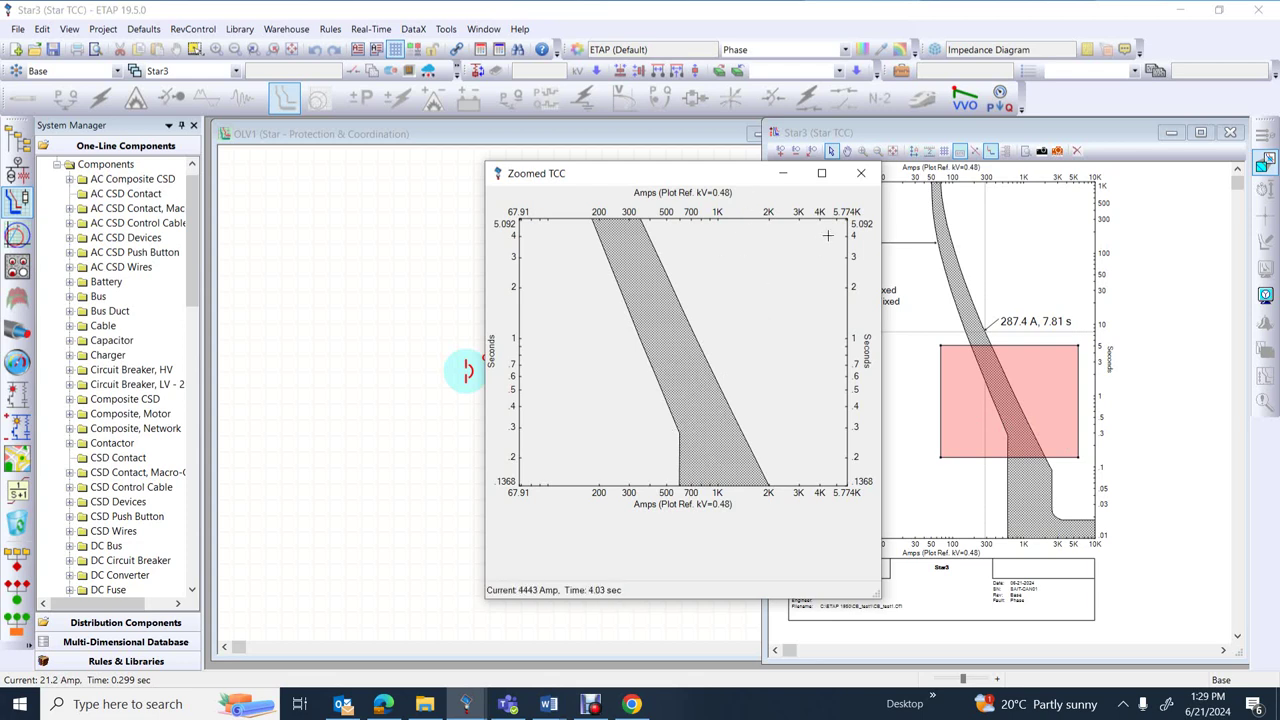
click(857, 180)
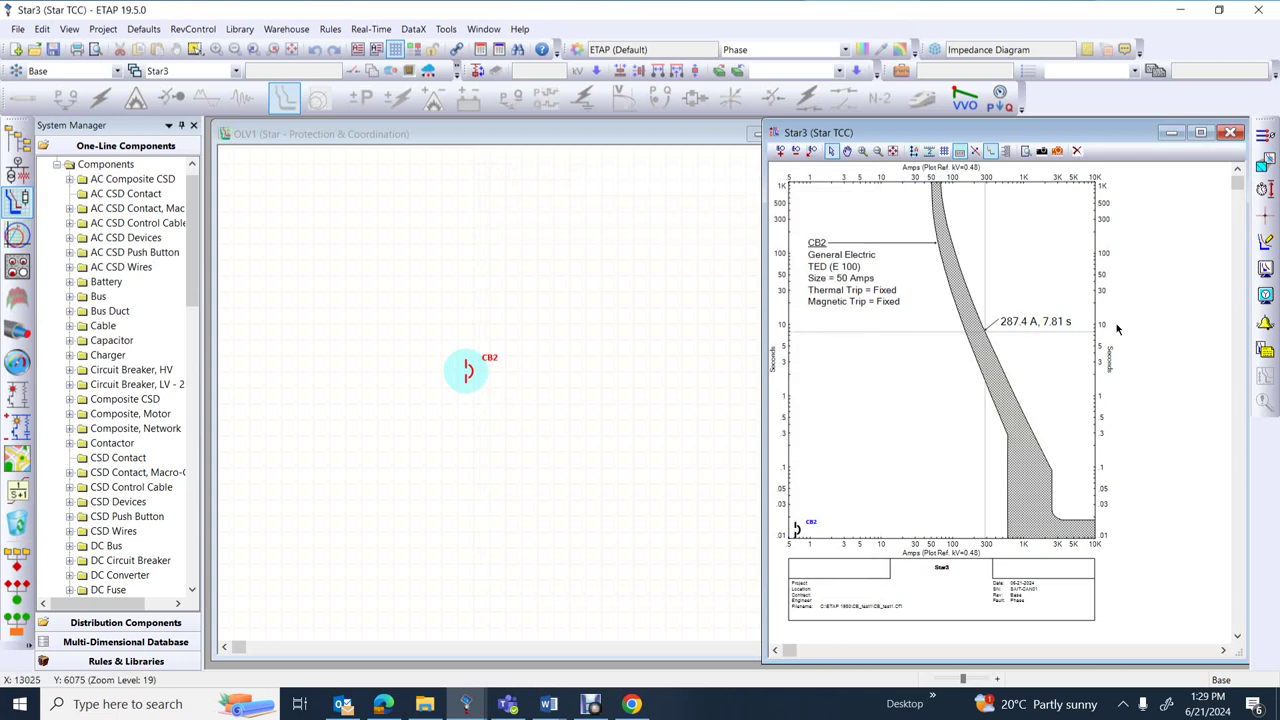
Turn on Display in the Plot Options Grid tab to show green major and minor grid lines.
click(1265, 270)
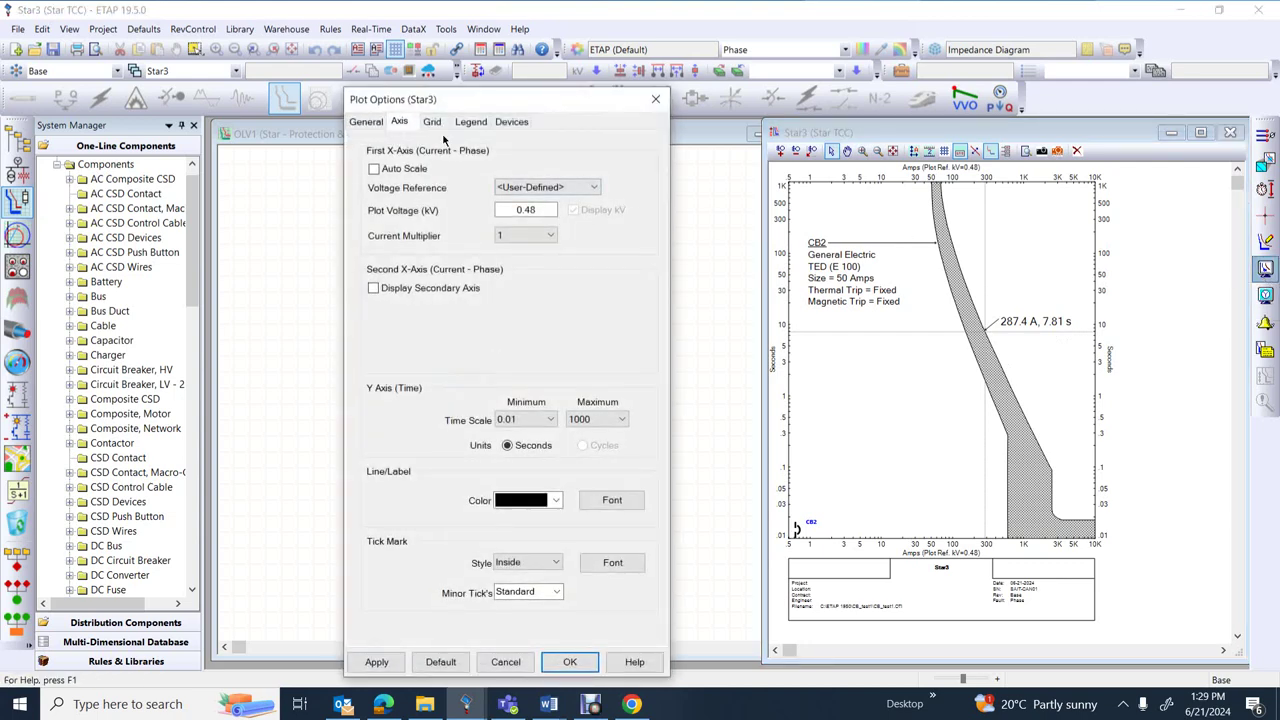
click(438, 124)
click(384, 156)
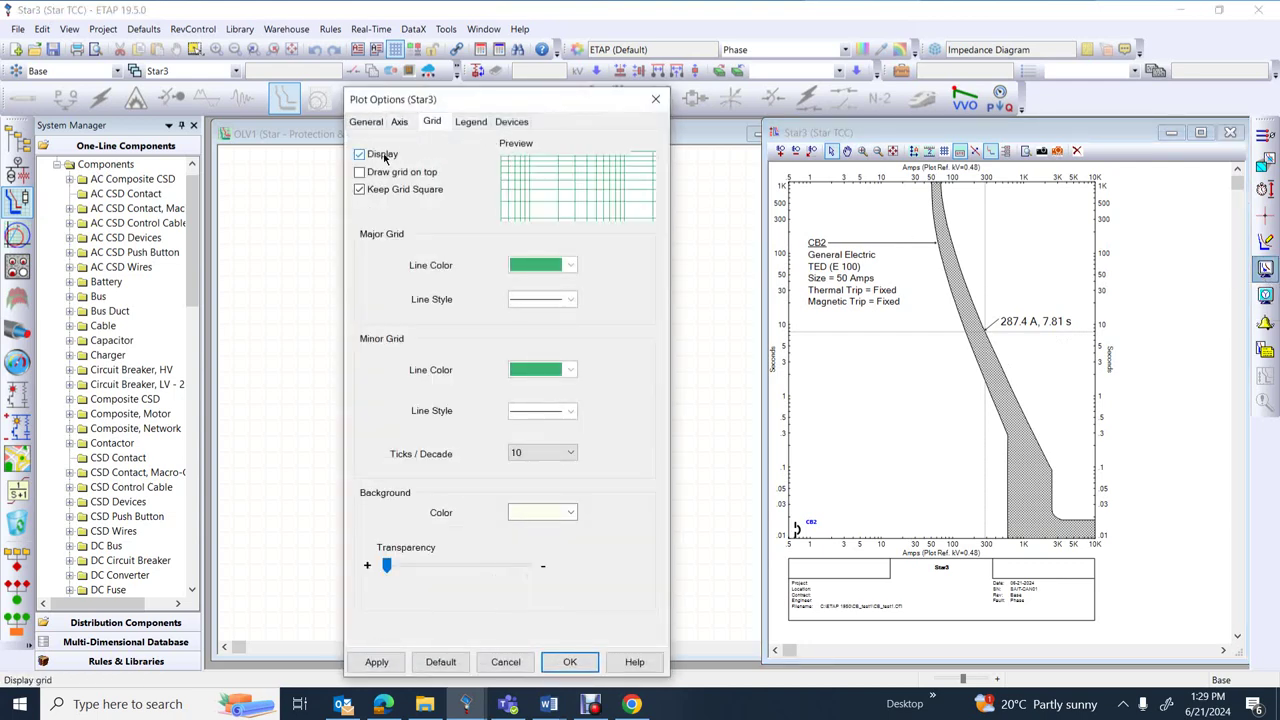
click(569, 661)
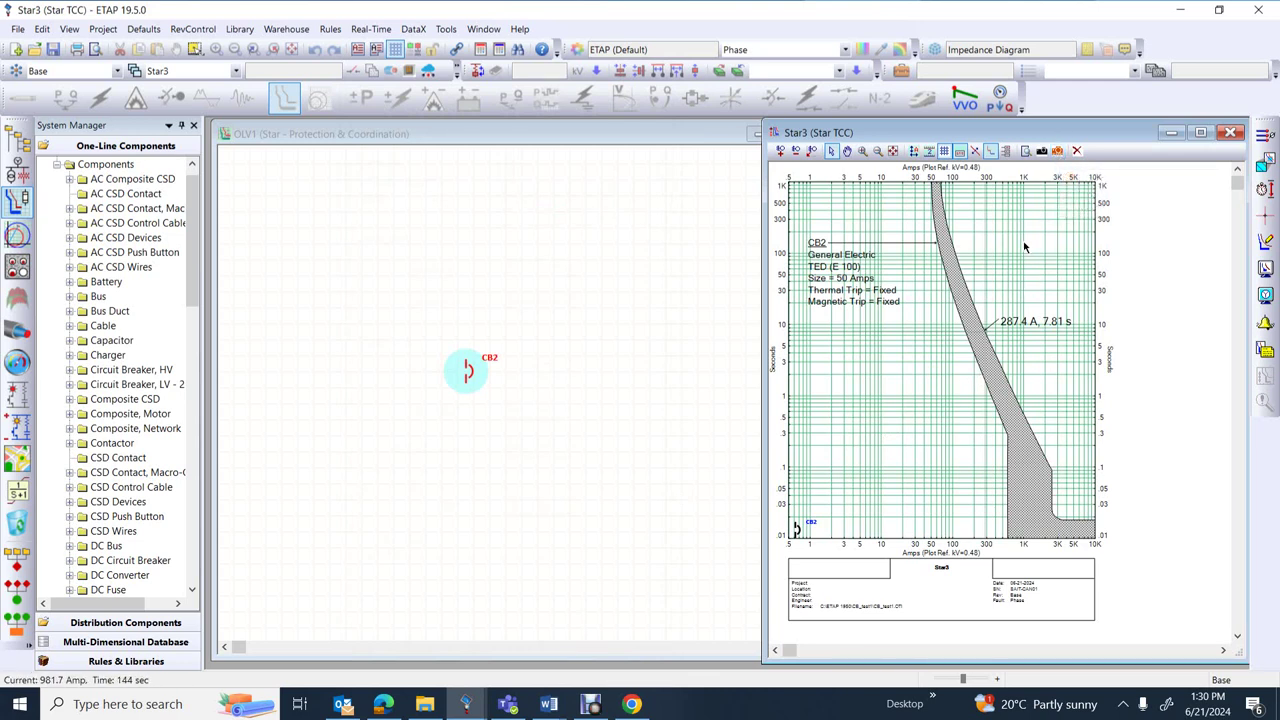
Export the Star3 view as an enhanced metafile named CB1 in the CB_test1 folder.
click(1062, 151)
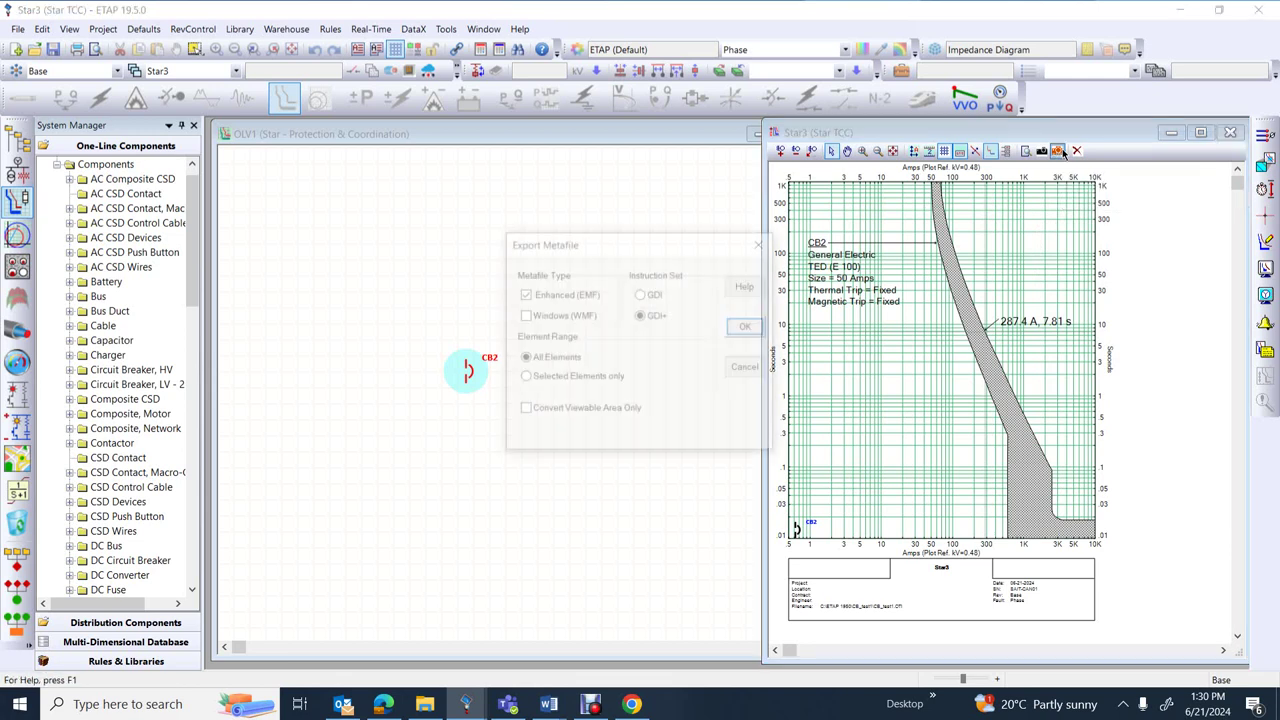
click(749, 329)
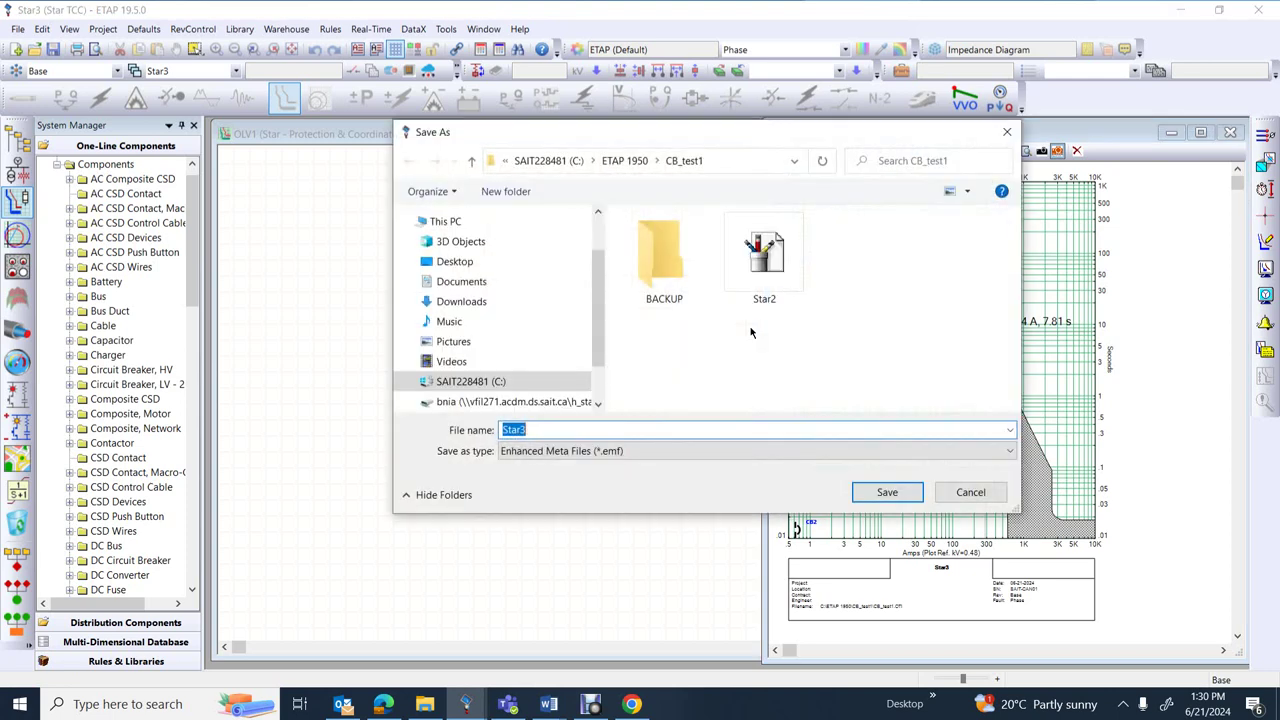
click(540, 429)
double_click(514, 429)
text(C)
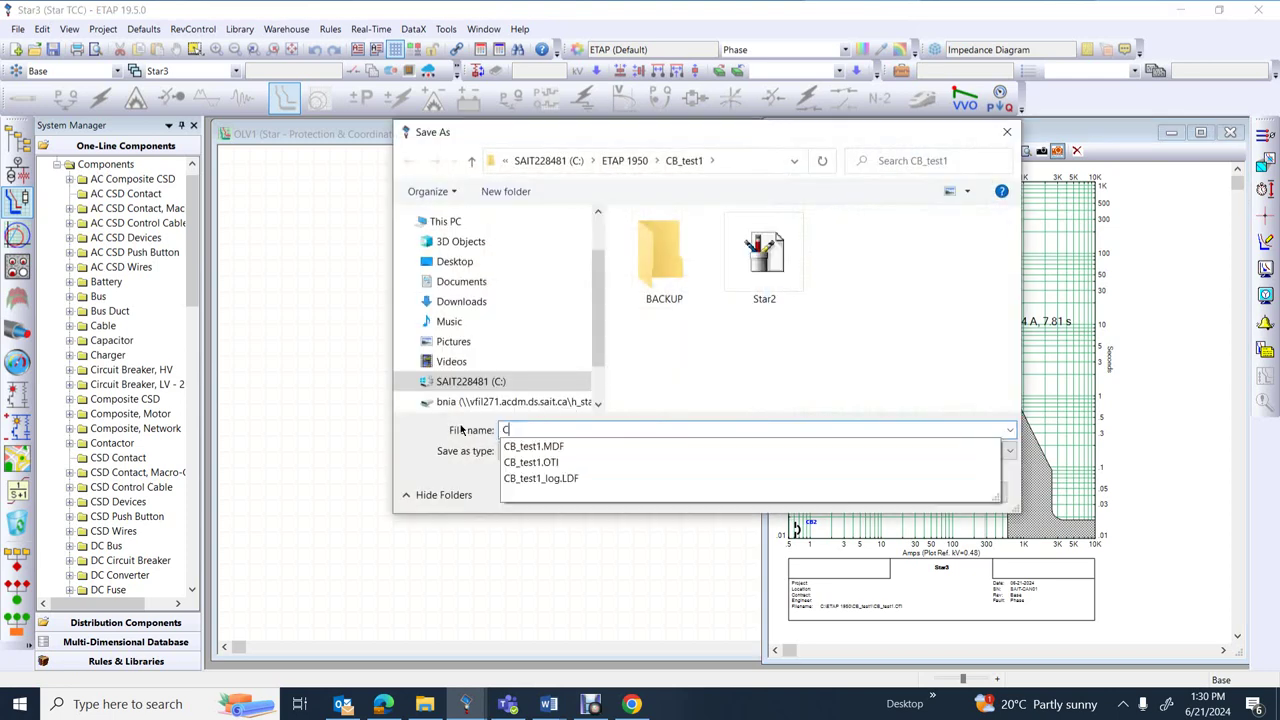
text(B1)
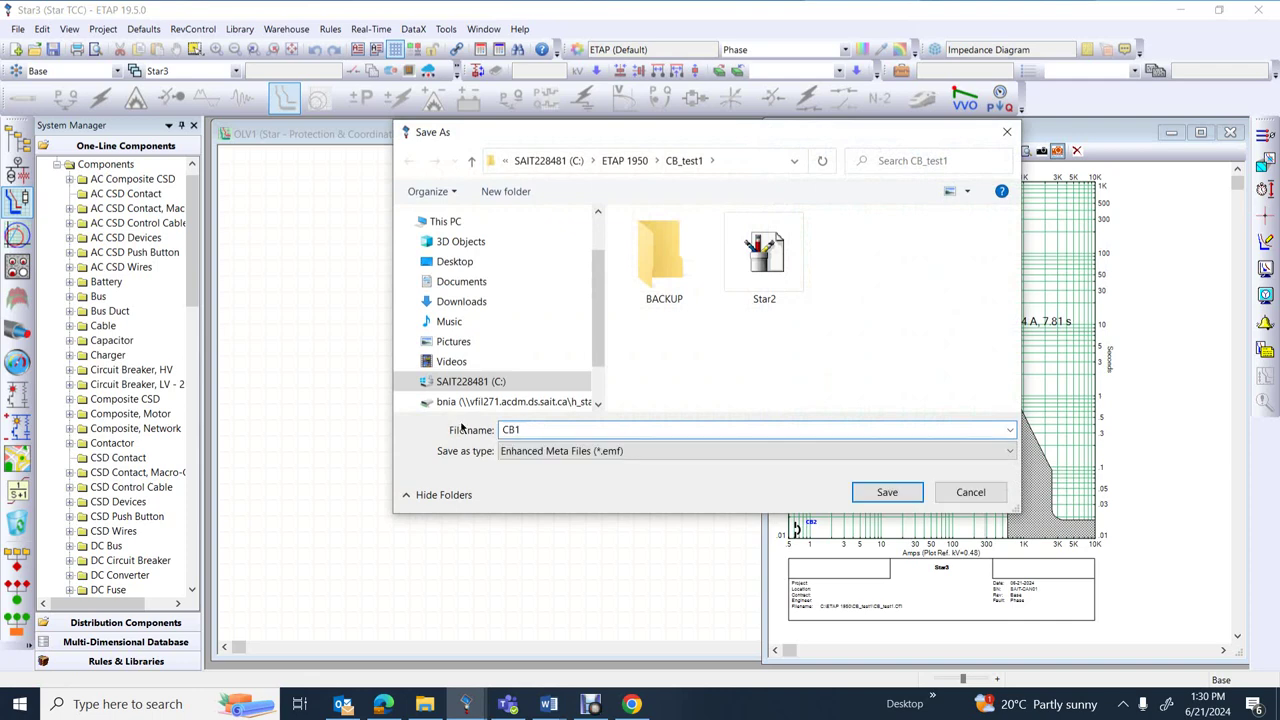
click(889, 492)
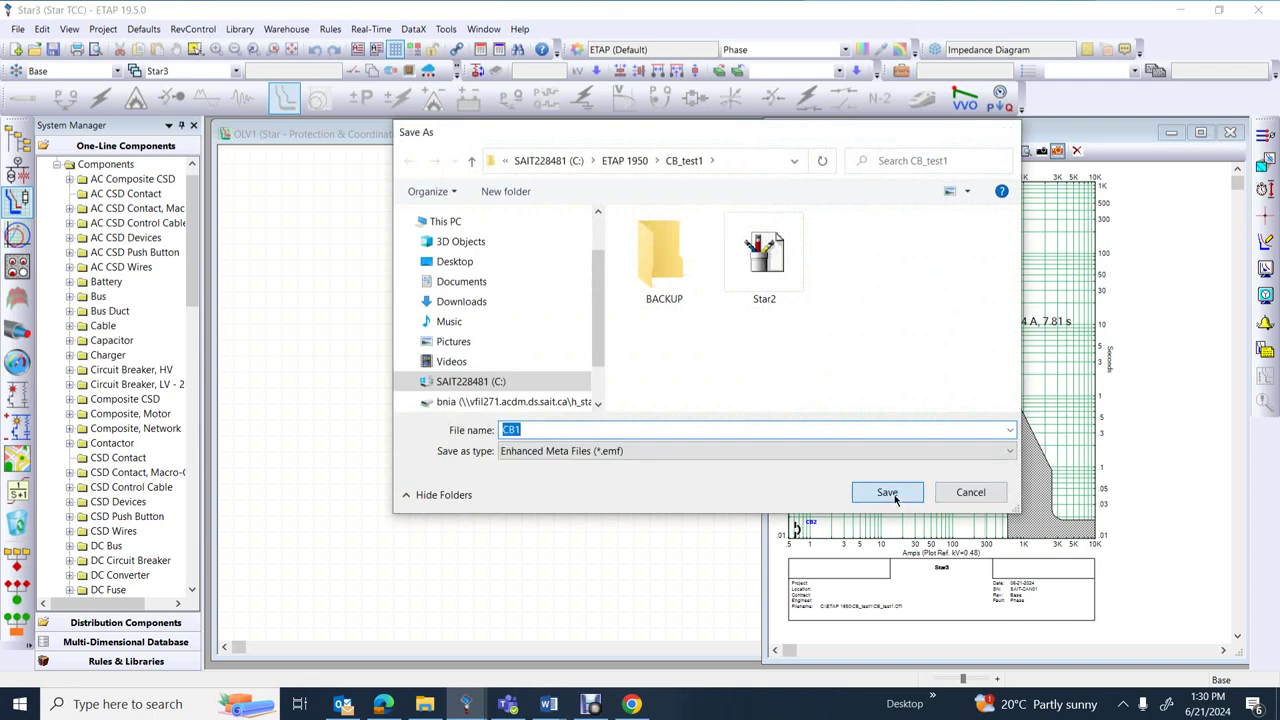